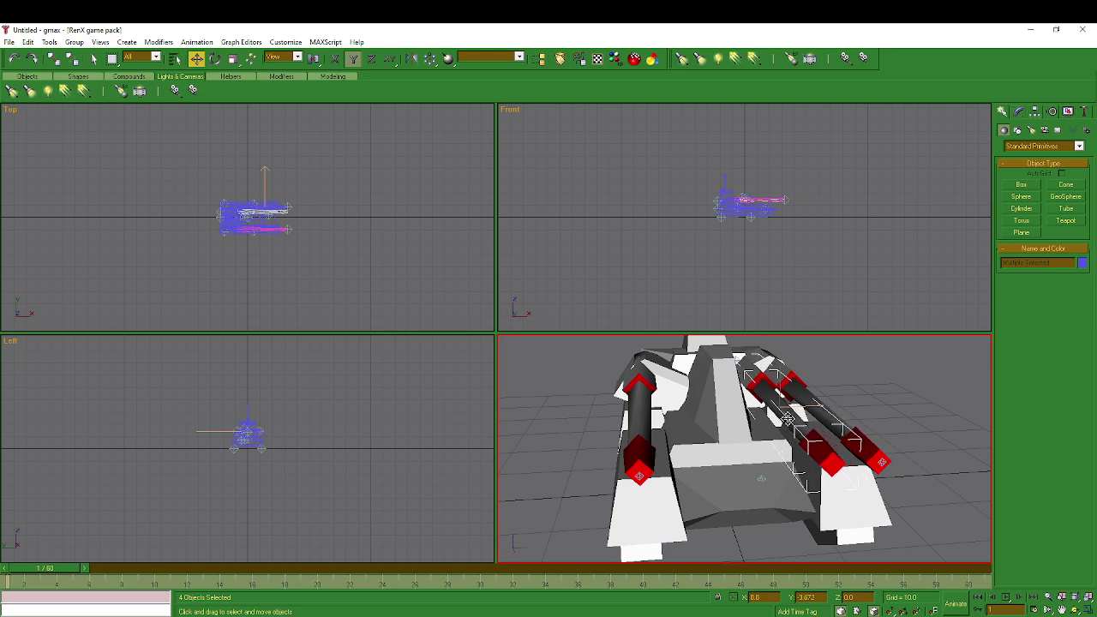
Add the muzzle helper to the selected gun barrel parts and clone the set inward as one instance.
{"action": "left_click", "coordinate": [519, 375]}
{"action": "left_click", "coordinate": [906, 455]}
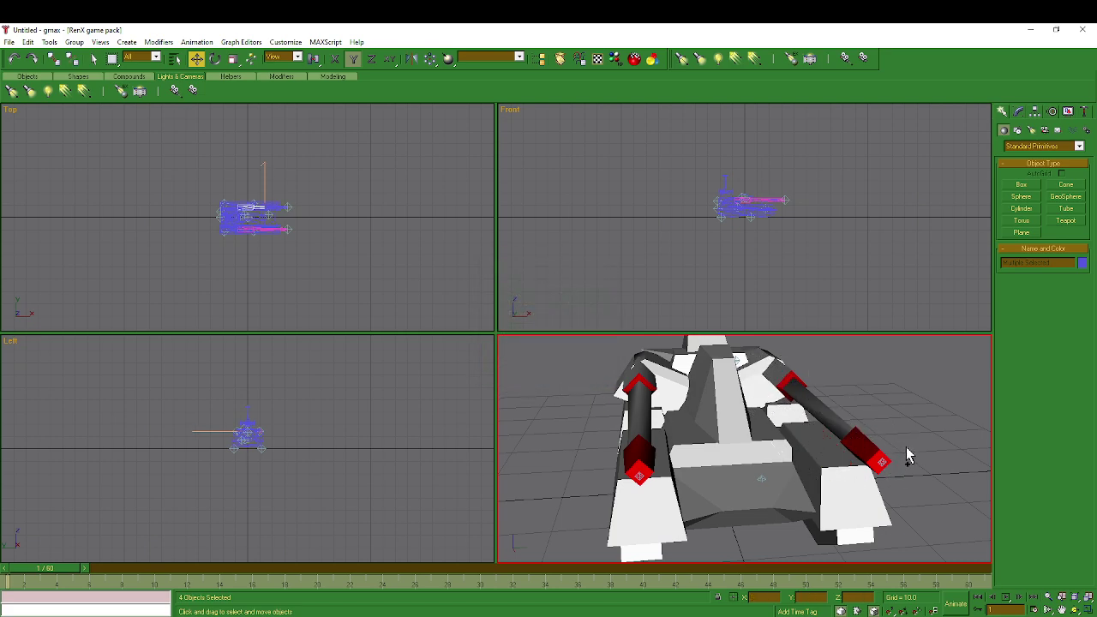
{"action": "left_click", "coordinate": [881, 462]}
{"action": "left_click_drag", "start_coordinate": [884, 413], "coordinate": [953, 412], "text": "ctrl"}
{"action": "key", "text": "ctrl+z"}
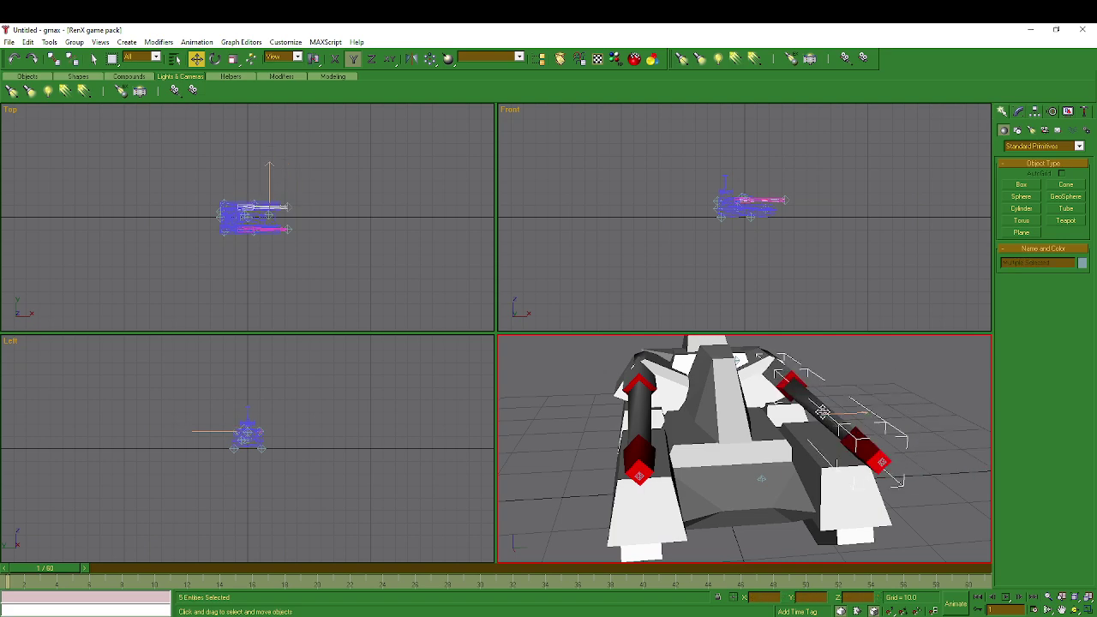
{"action": "left_click_drag", "start_coordinate": [825, 412], "coordinate": [804, 407]}
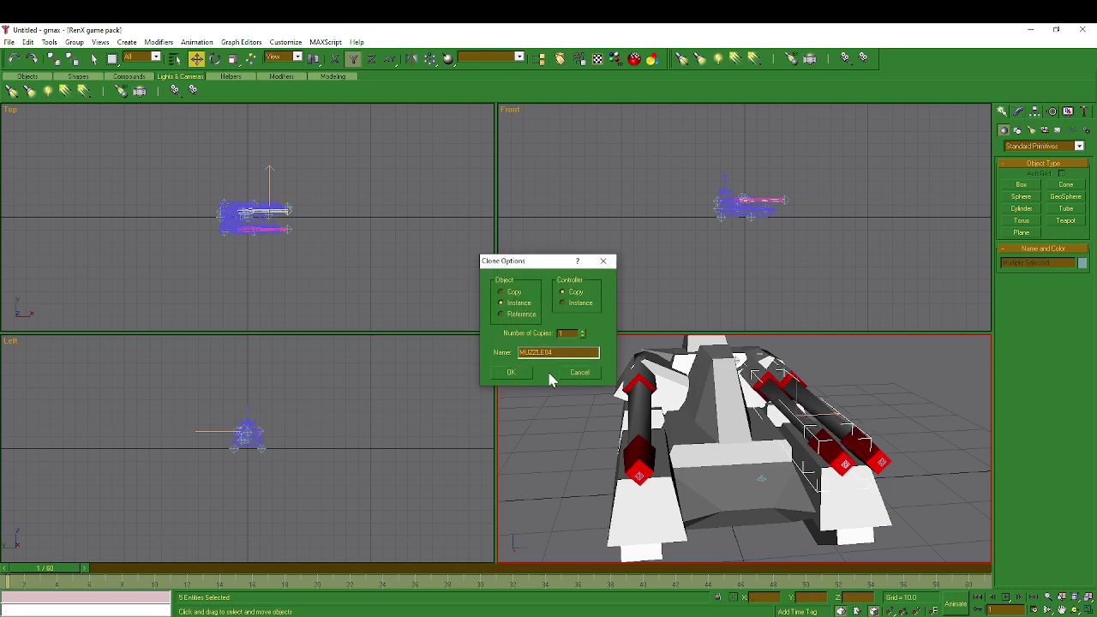
{"action": "left_click", "coordinate": [510, 370]}
Rotate the cloned barrel set about the Y axis so that its muzzle tilts upward.
{"action": "left_click", "coordinate": [371, 59]}
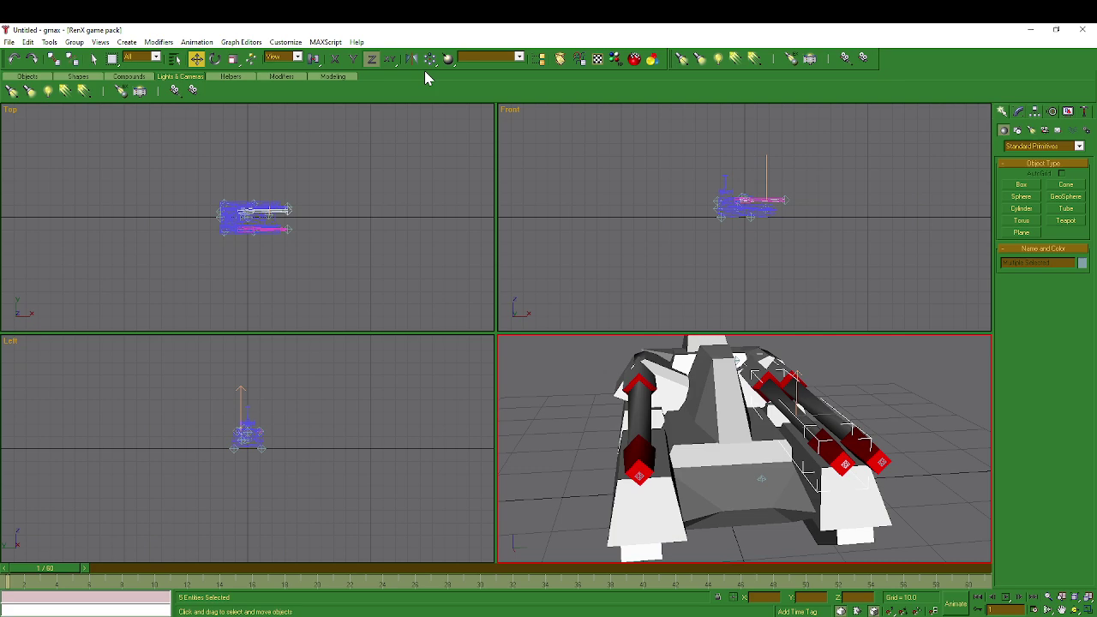
{"action": "left_click", "coordinate": [215, 60]}
{"action": "left_click_drag", "start_coordinate": [788, 403], "coordinate": [926, 351]}
{"action": "right_click", "coordinate": [925, 351]}
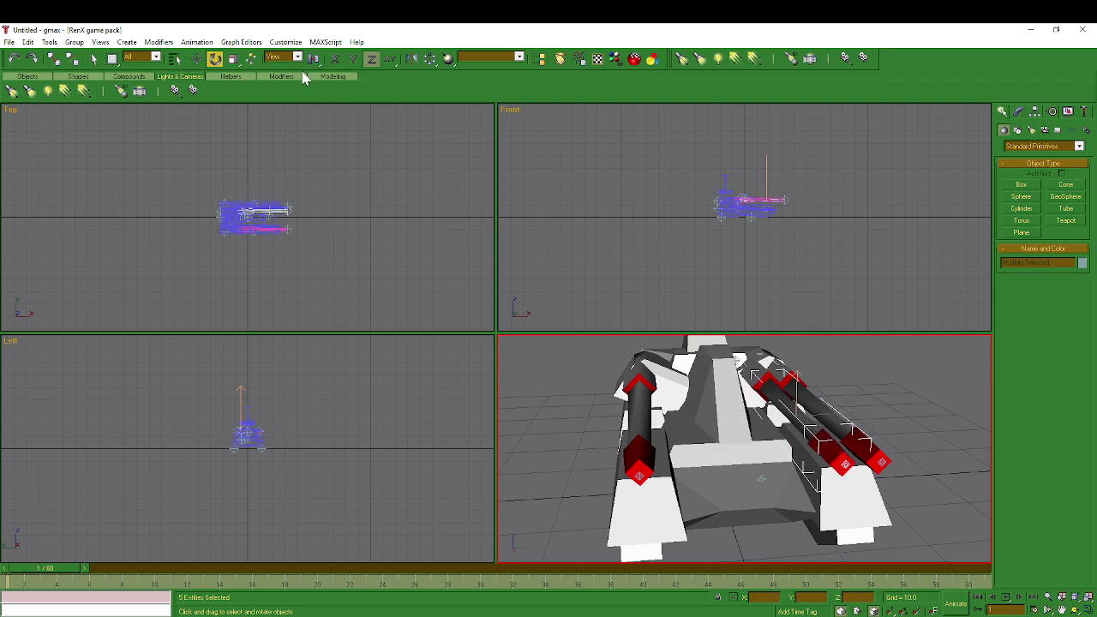
{"action": "left_click", "coordinate": [353, 58]}
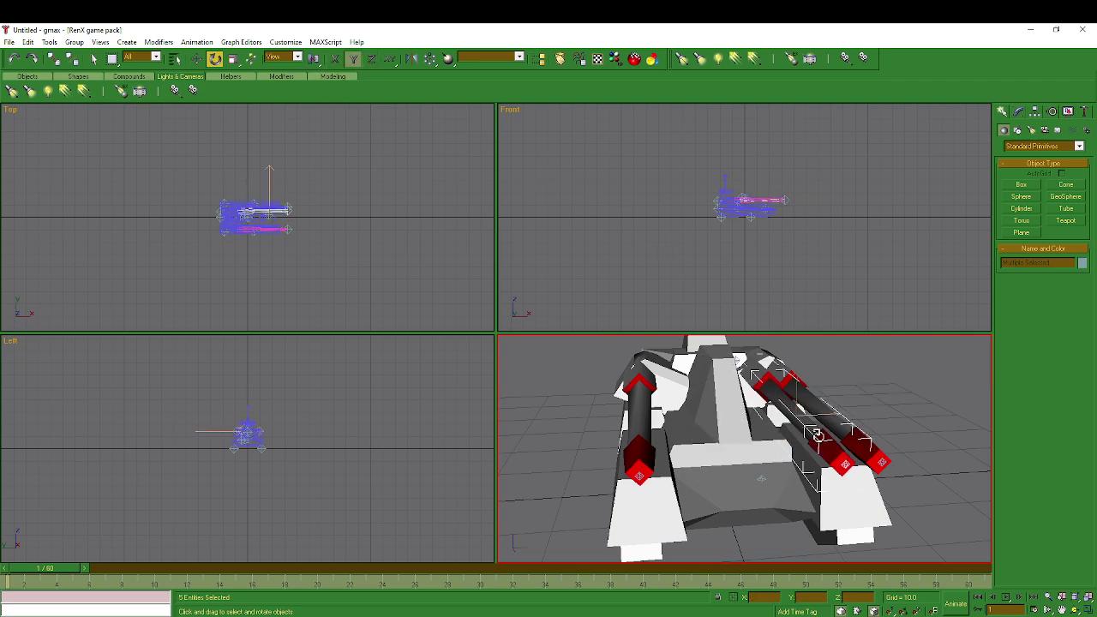
{"action": "left_click_drag", "start_coordinate": [819, 438], "coordinate": [780, 441]}
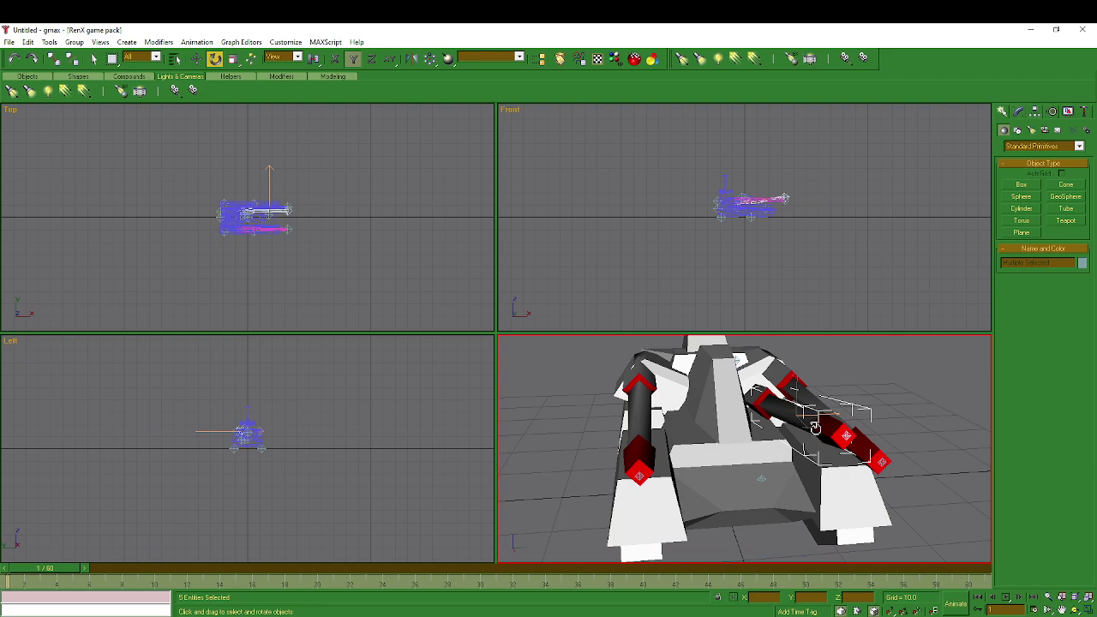
Move the cloned barrel set up along Z and slightly inward along Y.
{"action": "left_click", "coordinate": [196, 58]}
{"action": "mouse_move", "coordinate": [823, 425]}
{"action": "left_mouse_down"}
{"action": "mouse_move", "coordinate": [810, 387]}
{"action": "mouse_move", "coordinate": [813, 416]}
{"action": "left_mouse_up"}
{"action": "middle_click_drag", "start_coordinate": [879, 391], "coordinate": [704, 432]}
{"action": "mouse_move", "coordinate": [573, 479]}
{"action": "left_mouse_down"}
{"action": "mouse_move", "coordinate": [591, 453]}
{"action": "mouse_move", "coordinate": [576, 462]}
{"action": "left_mouse_up"}
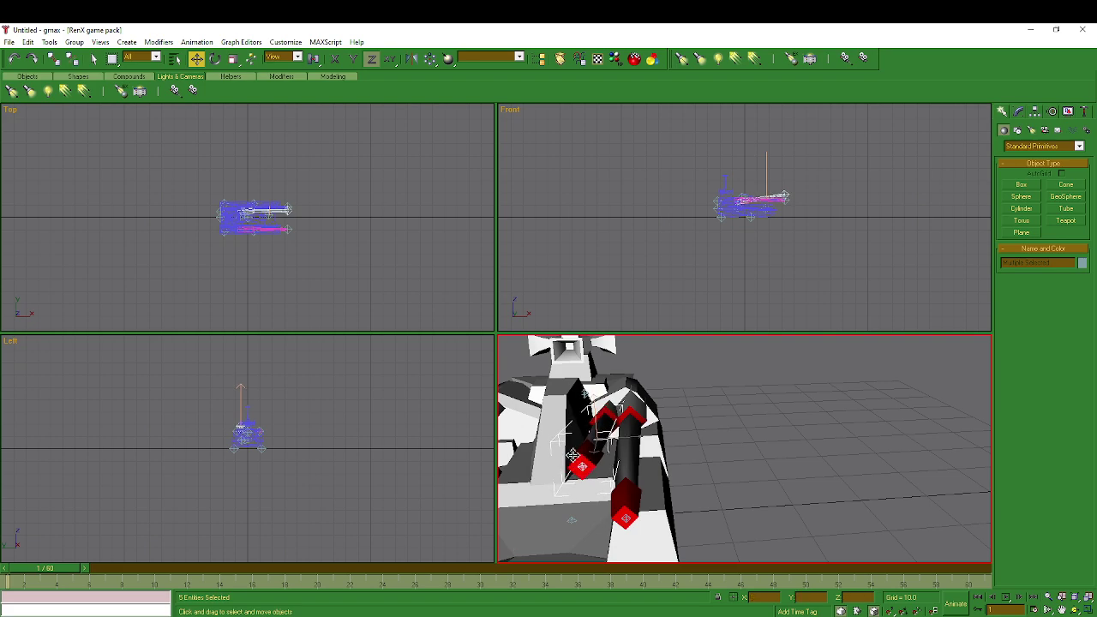
{"action": "middle_click_drag", "start_coordinate": [573, 451], "coordinate": [673, 405]}
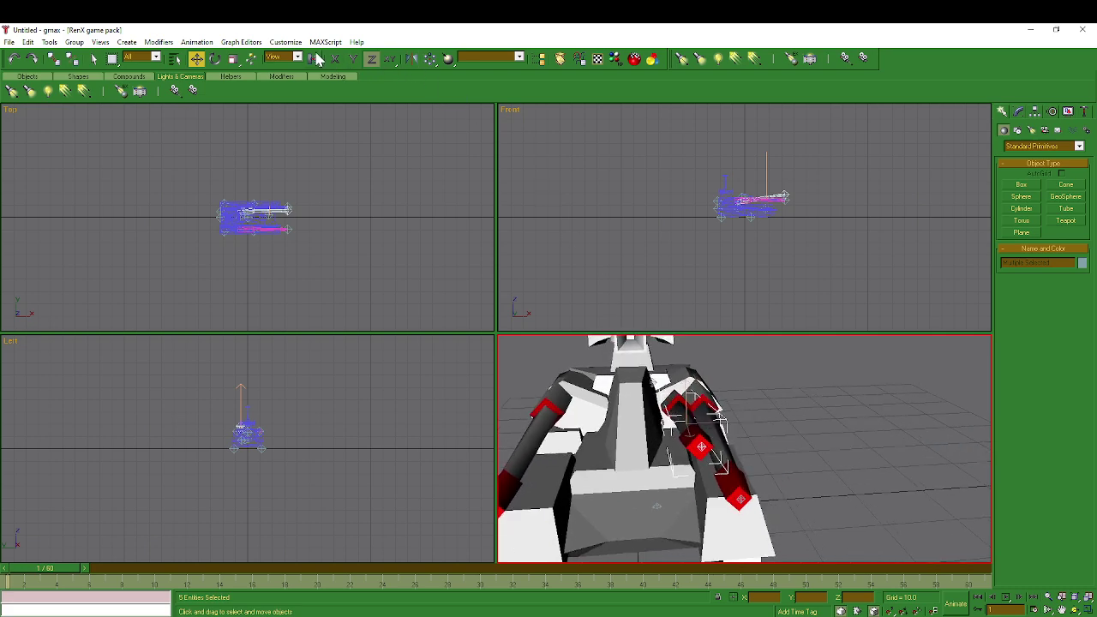
{"action": "left_click", "coordinate": [353, 59]}
{"action": "mouse_move", "coordinate": [690, 446]}
{"action": "left_mouse_down"}
{"action": "mouse_move", "coordinate": [676, 448]}
{"action": "mouse_move", "coordinate": [685, 447]}
{"action": "left_mouse_up"}
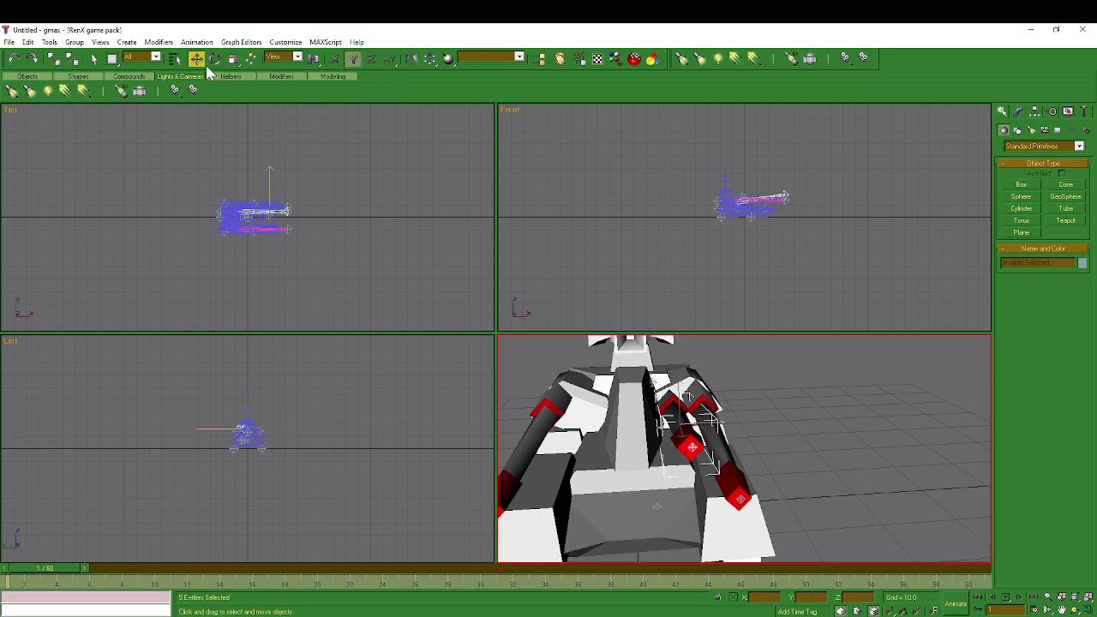
Try to rotate the cloned barrel set further, about Y and in the XY plane.
{"action": "left_click", "coordinate": [214, 58]}
{"action": "left_click_drag", "start_coordinate": [696, 456], "coordinate": [623, 400]}
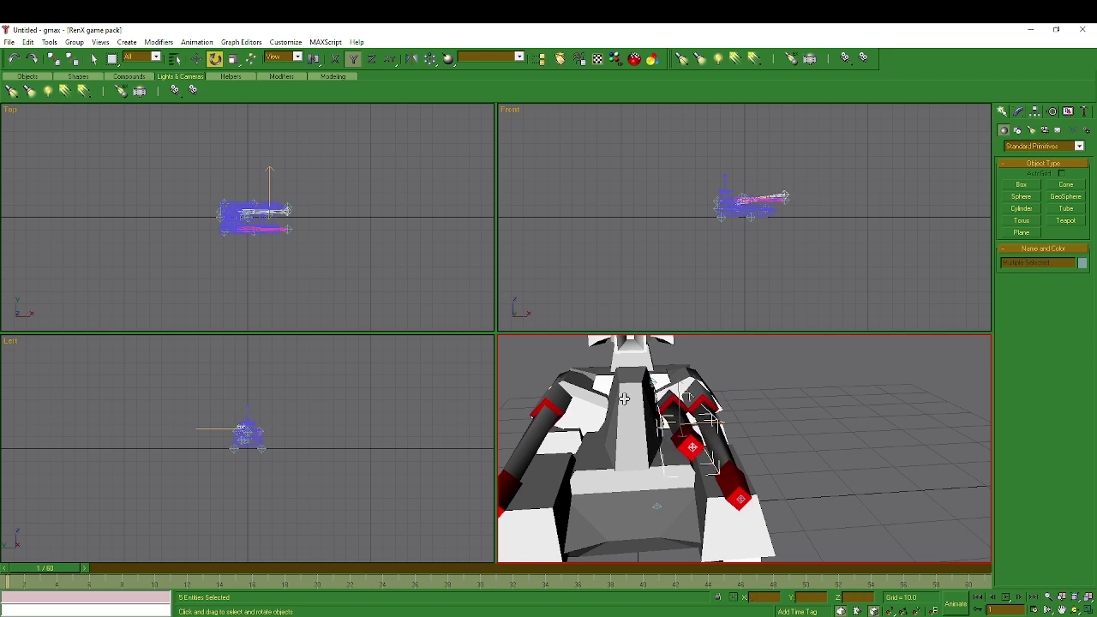
{"action": "left_click", "coordinate": [390, 58]}
{"action": "left_click_drag", "start_coordinate": [674, 420], "coordinate": [681, 451]}
Undo the barrel clone and its edits, and redo the removal of the two boxes in front of the muzzles.
{"action": "key", "text": "ctrl+z"}
{"action": "key", "text": "ctrl+z"}
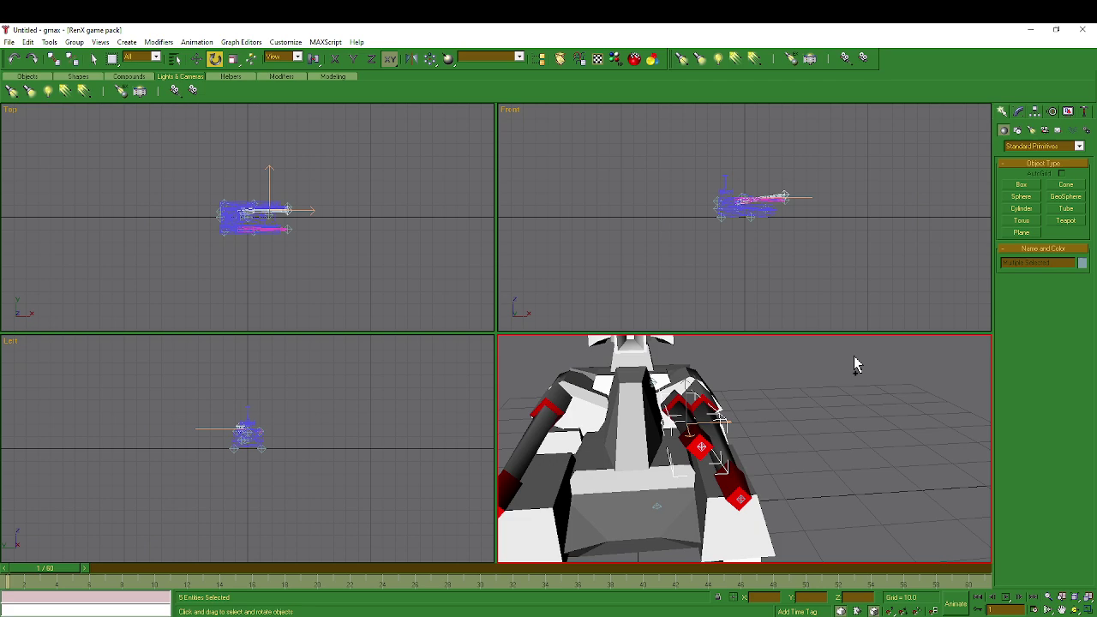
{"action": "key", "text": "ctrl+z"}
{"action": "key", "text": "ctrl+z"}
{"action": "key", "text": "ctrl+z"}
{"action": "key", "text": "ctrl+z"}
{"action": "scroll", "coordinate": [840, 385], "scroll_direction": "down", "scroll_amount": 4}
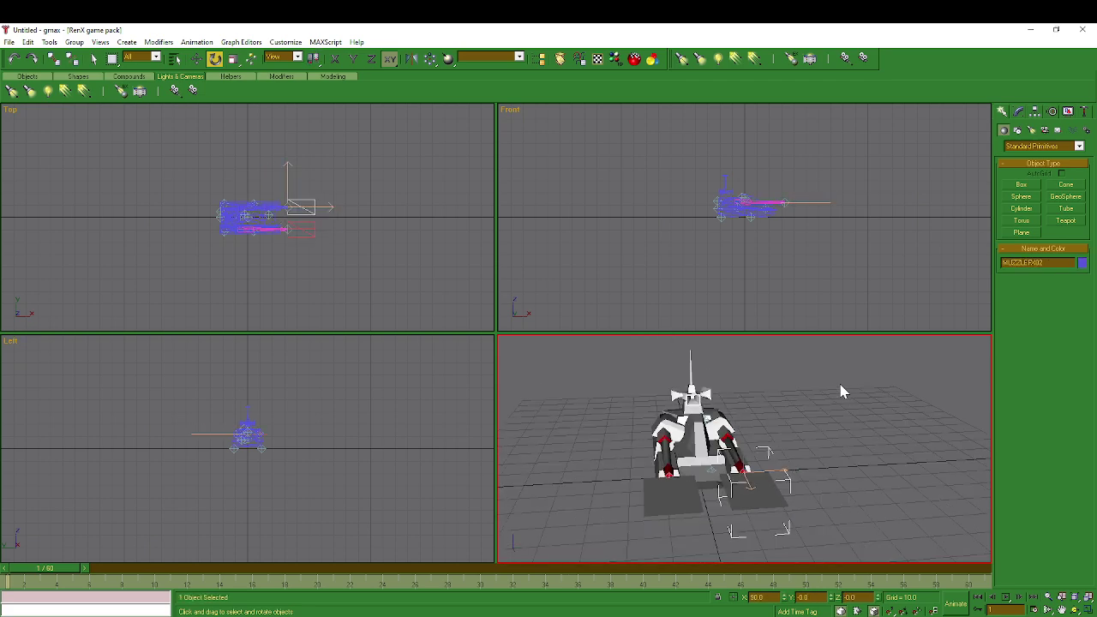
{"action": "left_click", "coordinate": [32, 64]}
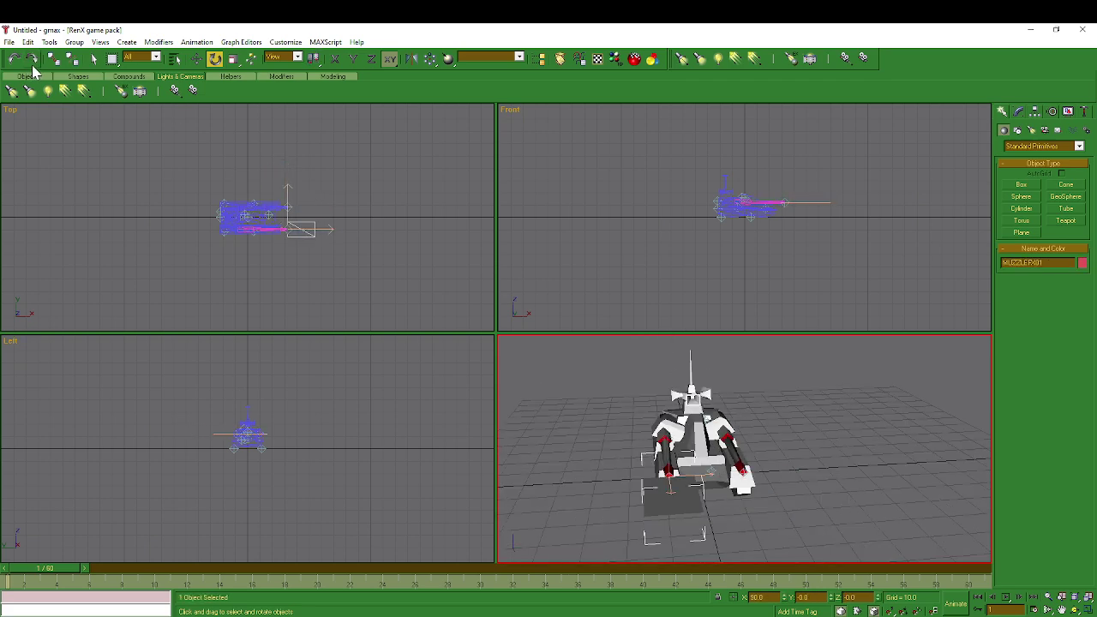
{"action": "left_click", "coordinate": [32, 65]}
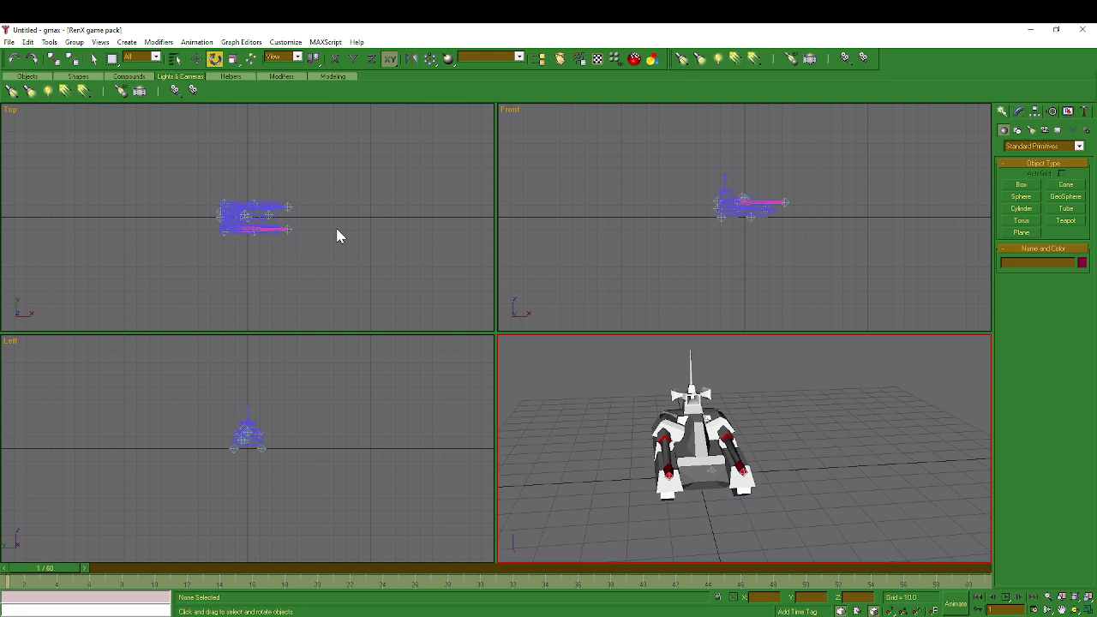
Select the MUZZLE02 helper at the barrel tip, undoing any accidental selection of the hull parts.
{"action": "scroll", "coordinate": [781, 392], "scroll_direction": "up", "scroll_amount": 6}
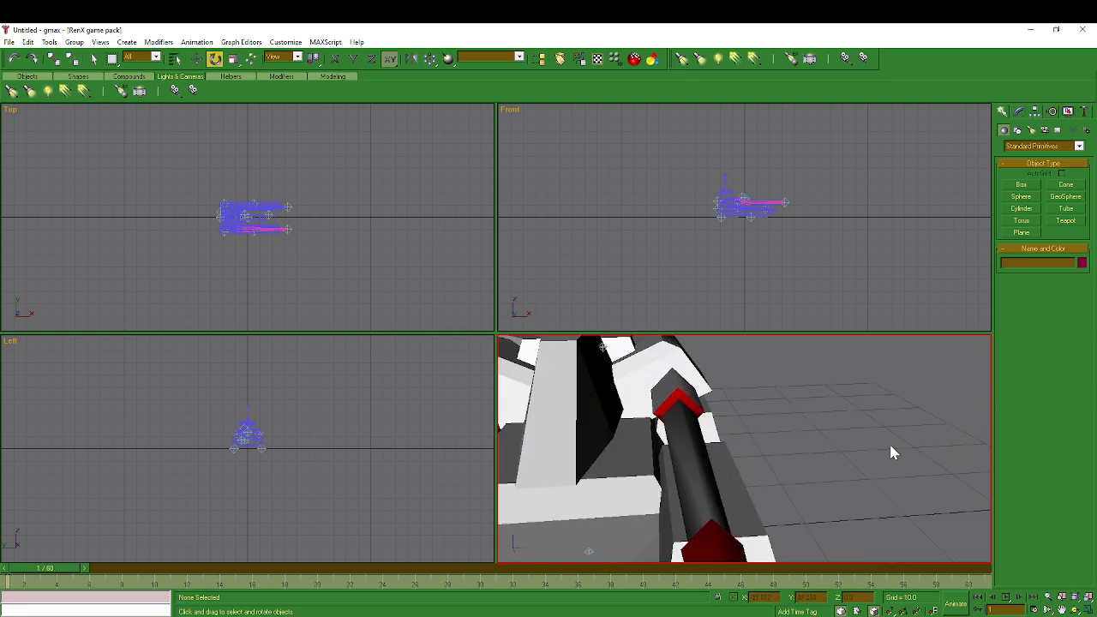
{"action": "scroll", "coordinate": [789, 446], "scroll_direction": "down", "scroll_amount": 6}
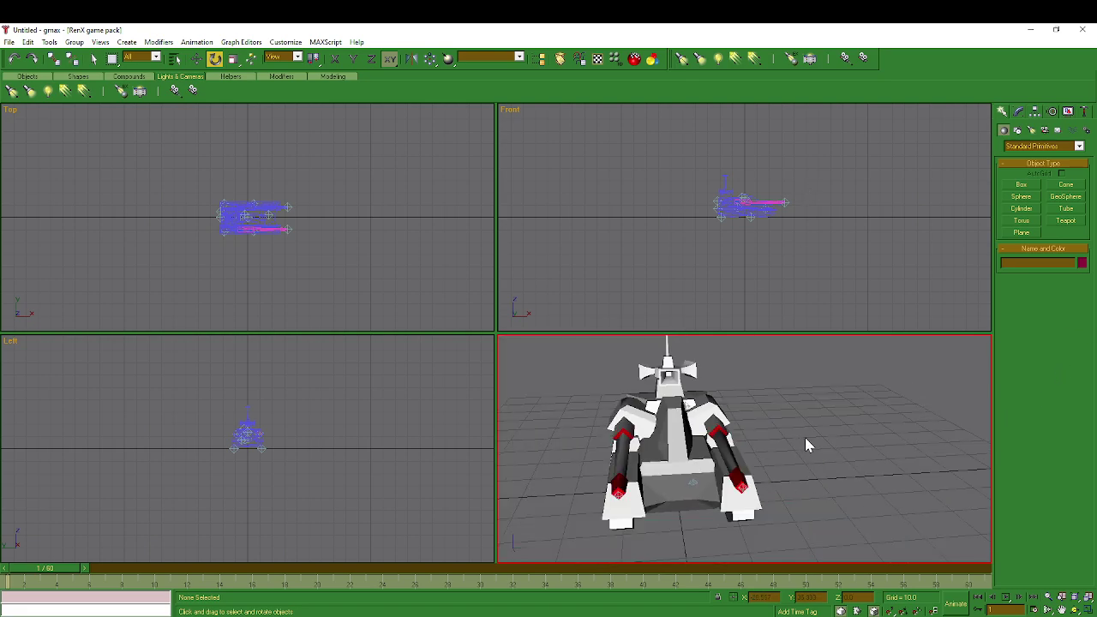
{"action": "left_click", "coordinate": [779, 485]}
{"action": "scroll", "coordinate": [815, 478], "scroll_direction": "up", "scroll_amount": 2}
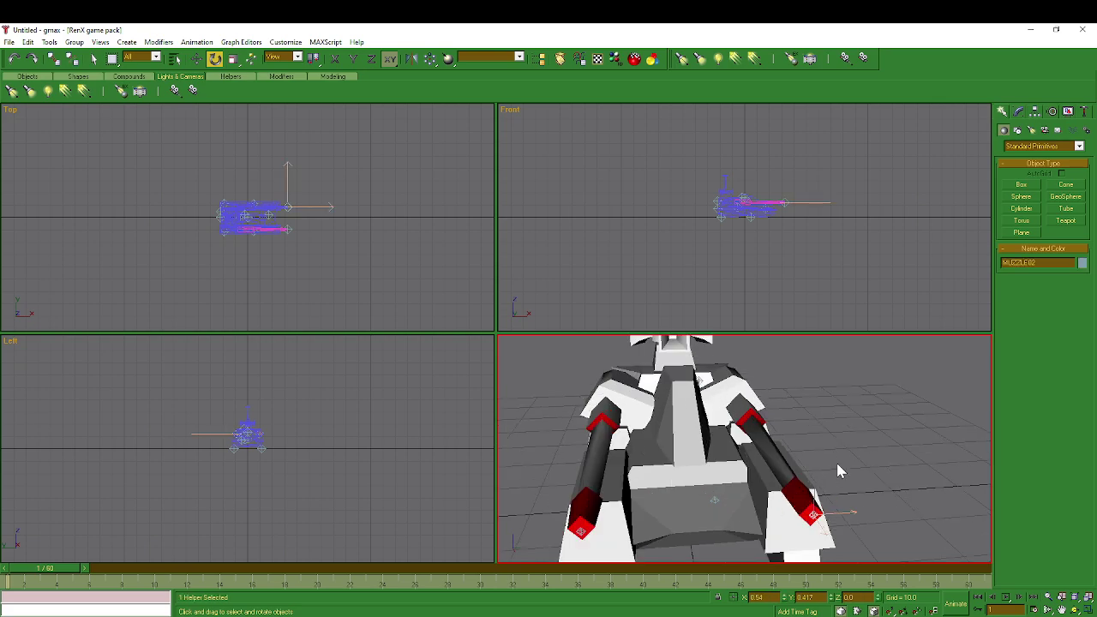
{"action": "left_click", "coordinate": [780, 464]}
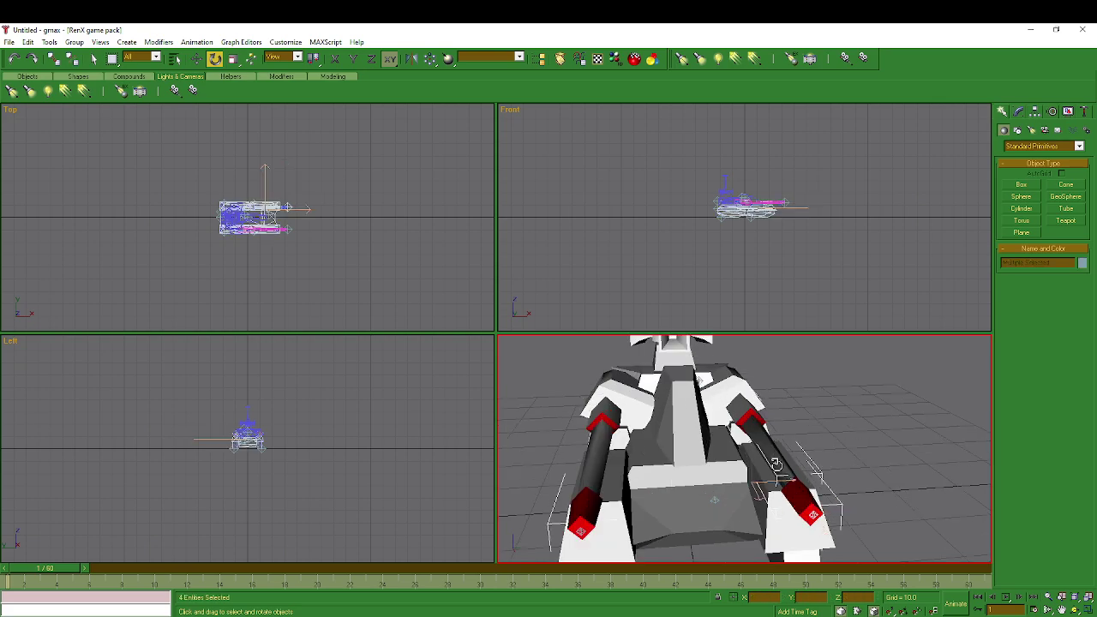
{"action": "key", "text": "ctrl+z"}
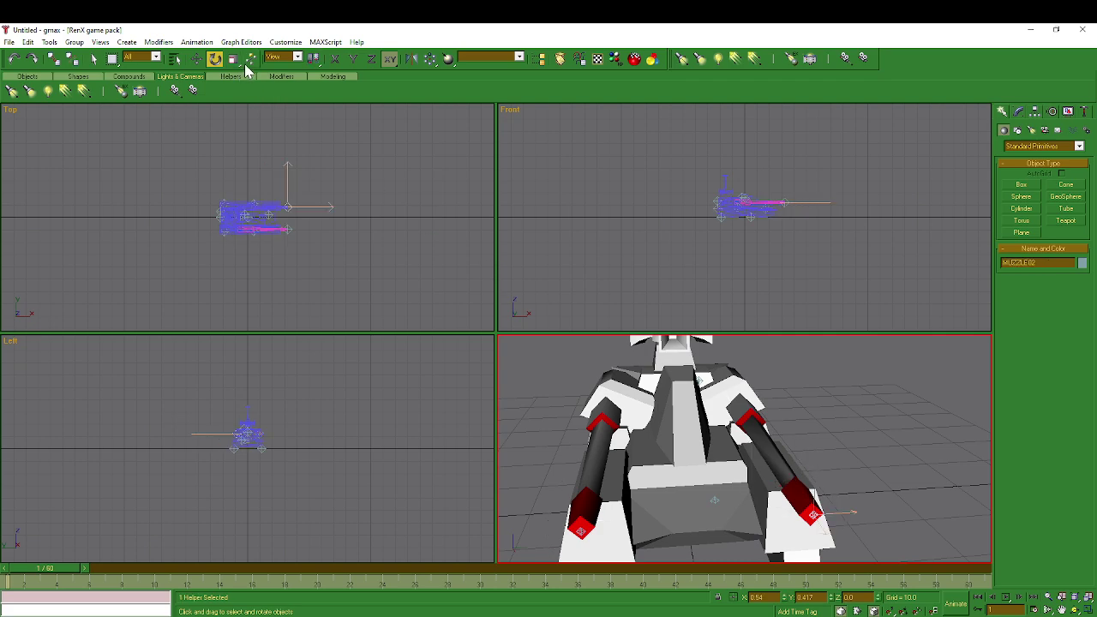
Add the MUZZLE02 barrel's parts to the helper selection, undoing any stray moves.
{"action": "left_click", "coordinate": [197, 58]}
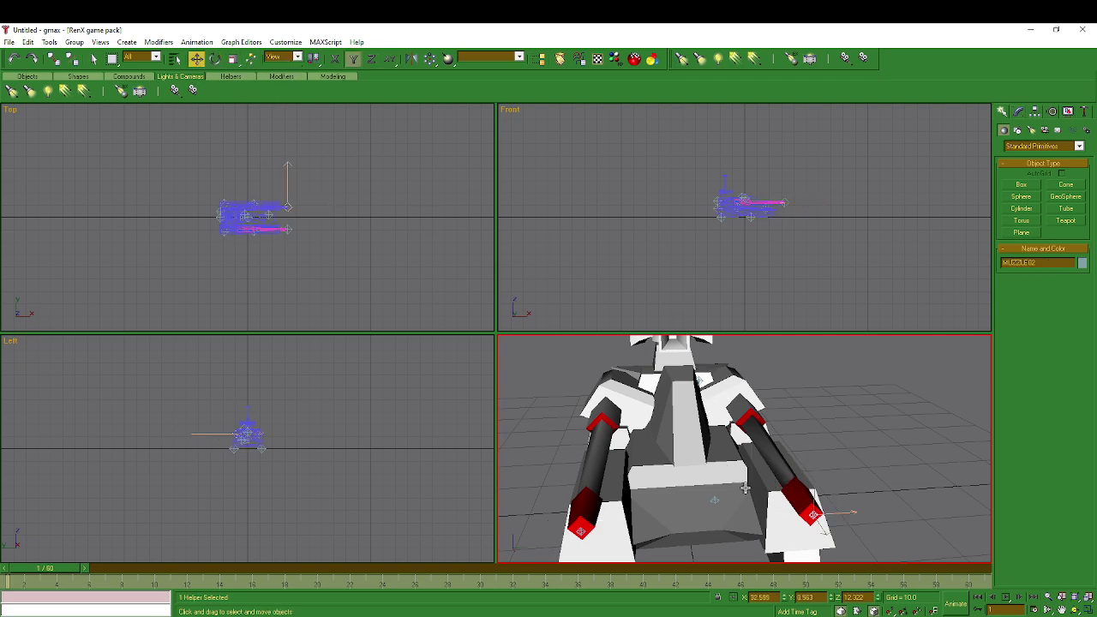
{"action": "left_click_drag", "start_coordinate": [826, 437], "coordinate": [854, 406]}
{"action": "key", "text": "ctrl+z"}
{"action": "key", "text": "ctrl+z"}
{"action": "middle_click_drag", "start_coordinate": [850, 418], "coordinate": [909, 385]}
{"action": "left_click_drag", "start_coordinate": [904, 453], "coordinate": [849, 424]}
{"action": "key", "text": "ctrl+z"}
{"action": "key", "text": "ctrl+z"}
{"action": "key", "text": "ctrl+z"}
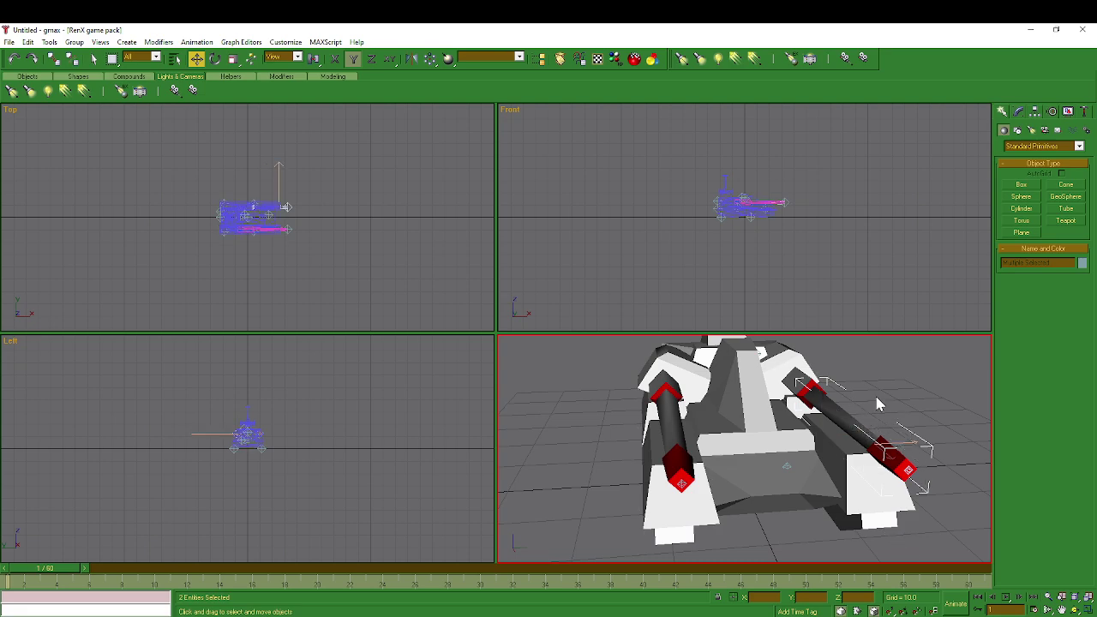
{"action": "left_click", "coordinate": [838, 411], "text": "ctrl"}
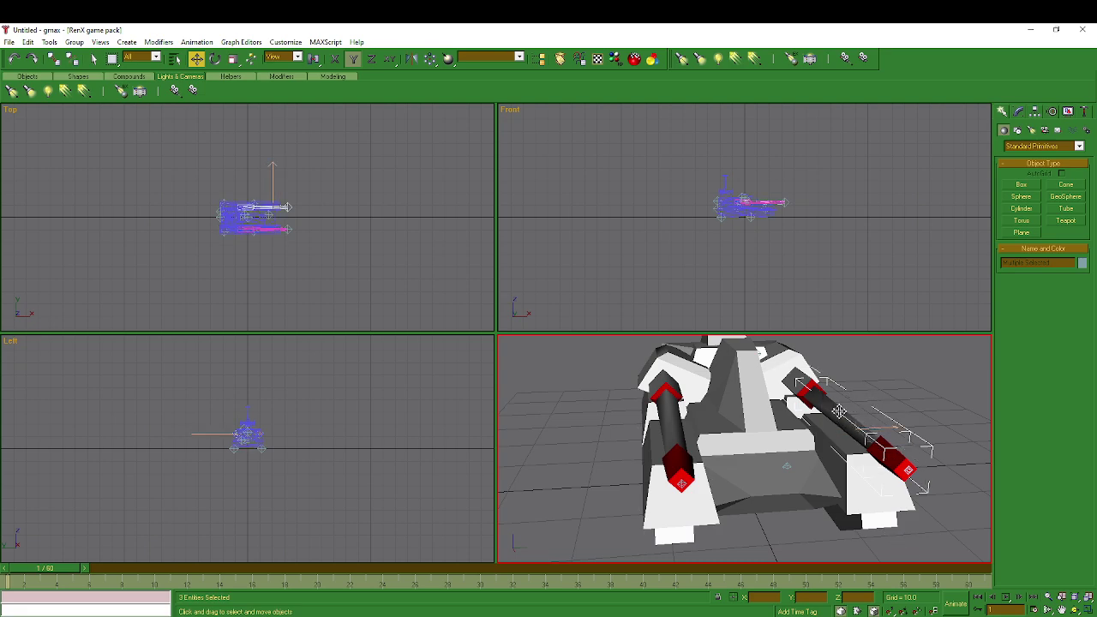
Try to rotate the selected MUZZLE02 barrel set so that it points steeply upward.
{"action": "left_click_drag", "start_coordinate": [840, 411], "coordinate": [907, 406]}
{"action": "key", "text": "ctrl+z"}
{"action": "left_click", "coordinate": [215, 62]}
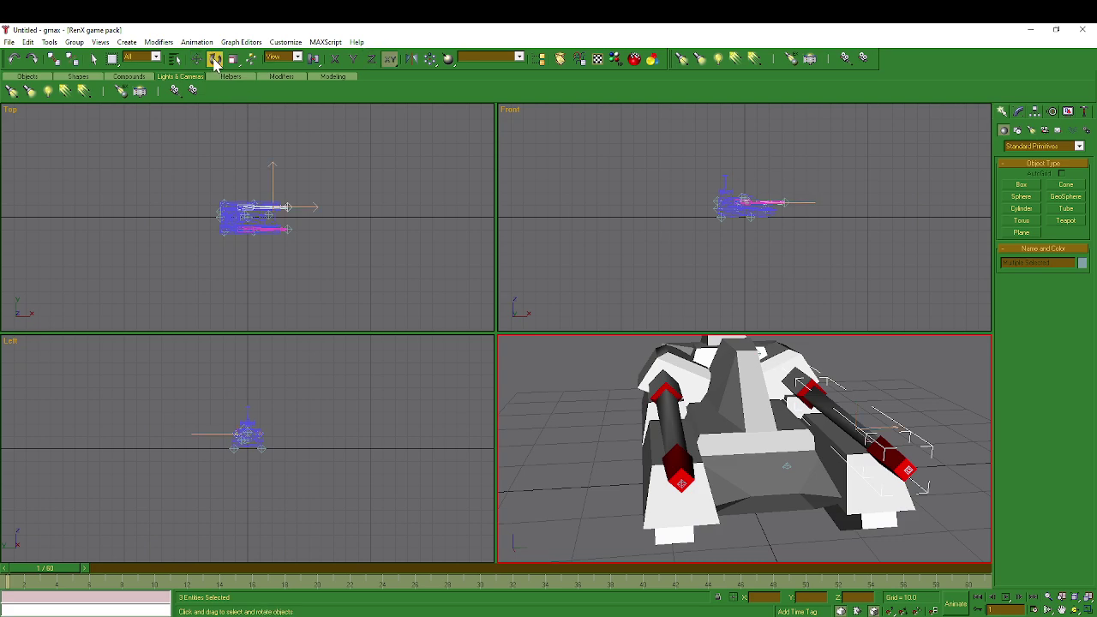
{"action": "left_click_drag", "start_coordinate": [869, 440], "coordinate": [837, 302]}
{"action": "left_click", "coordinate": [196, 58]}
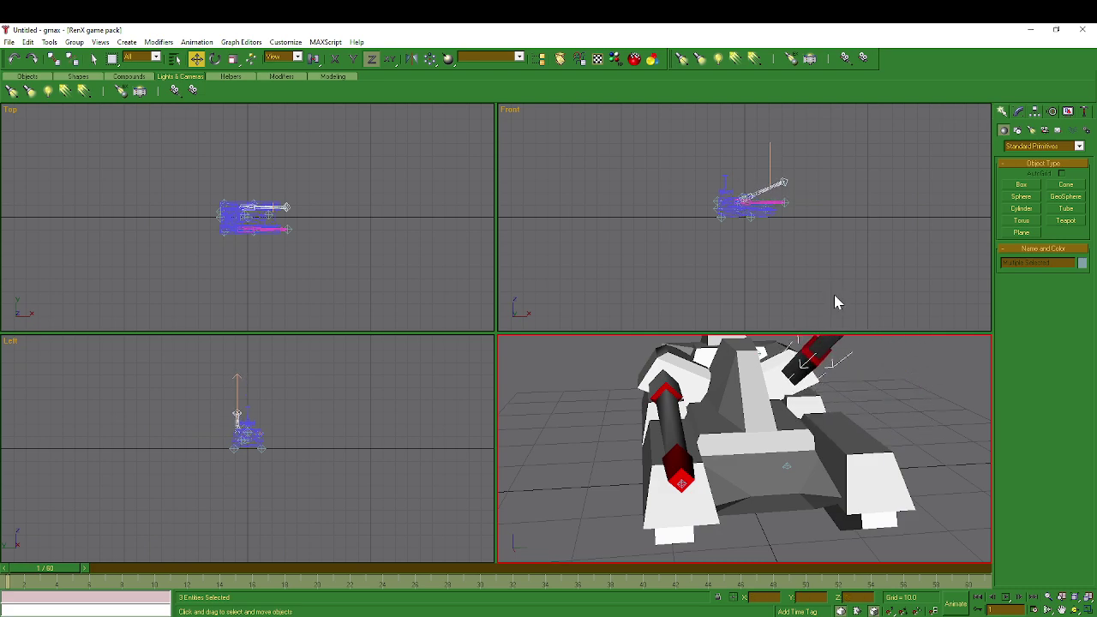
{"action": "middle_click_drag", "start_coordinate": [840, 403], "coordinate": [788, 497]}
{"action": "middle_click_drag", "start_coordinate": [748, 464], "coordinate": [773, 496]}
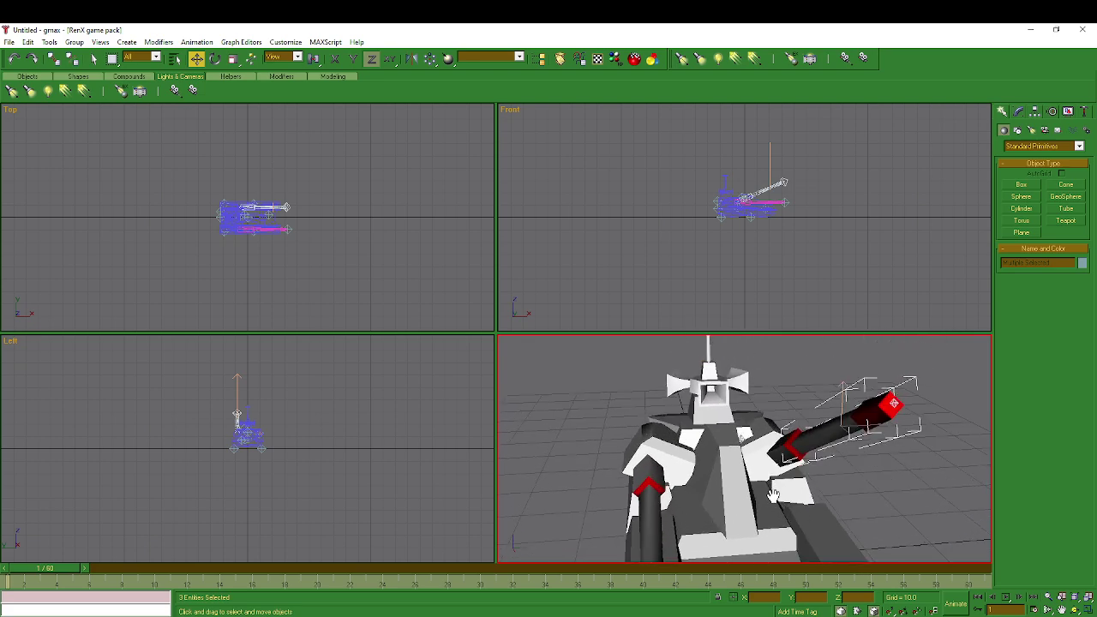
Try rotating the raised barrel set further in the XY plane, and undo its rotations.
{"action": "left_click", "coordinate": [214, 58]}
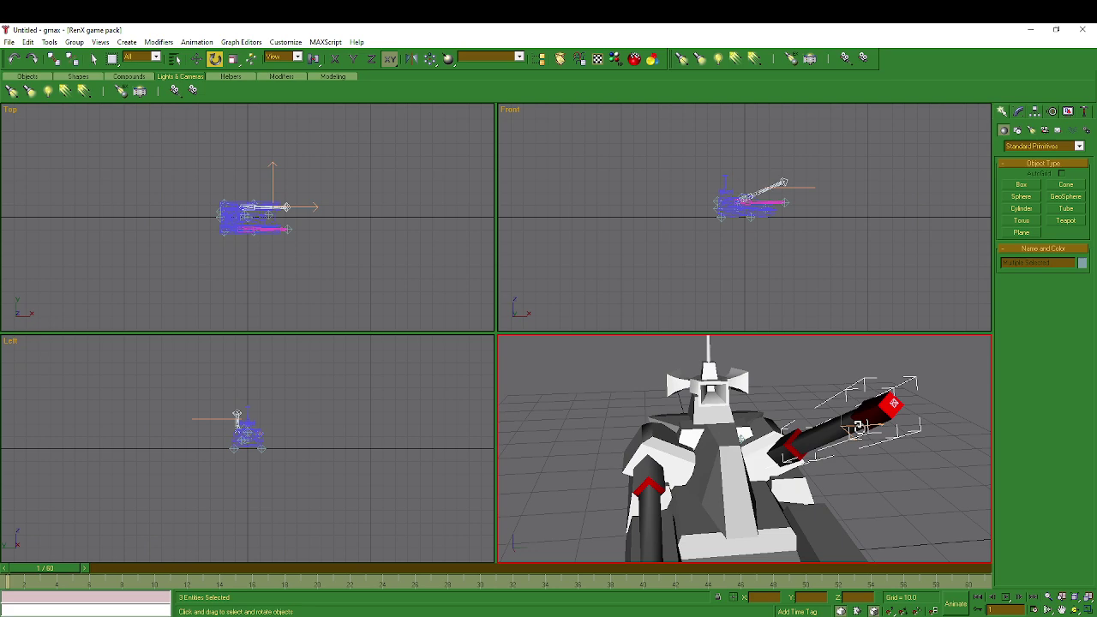
{"action": "mouse_move", "coordinate": [857, 427]}
{"action": "left_mouse_down"}
{"action": "mouse_move", "coordinate": [845, 423]}
{"action": "mouse_move", "coordinate": [851, 448]}
{"action": "left_mouse_up"}
{"action": "middle_click_drag", "start_coordinate": [819, 411], "coordinate": [811, 364]}
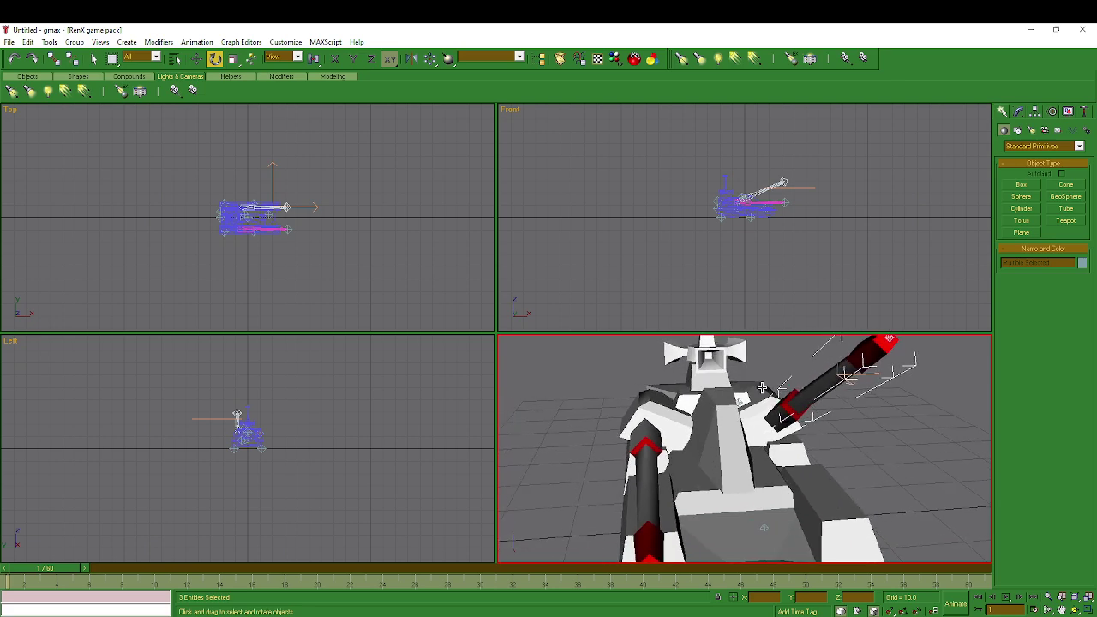
{"action": "left_click_drag", "start_coordinate": [783, 415], "coordinate": [830, 385]}
{"action": "key", "text": "ctrl+z"}
{"action": "key", "text": "ctrl+z"}
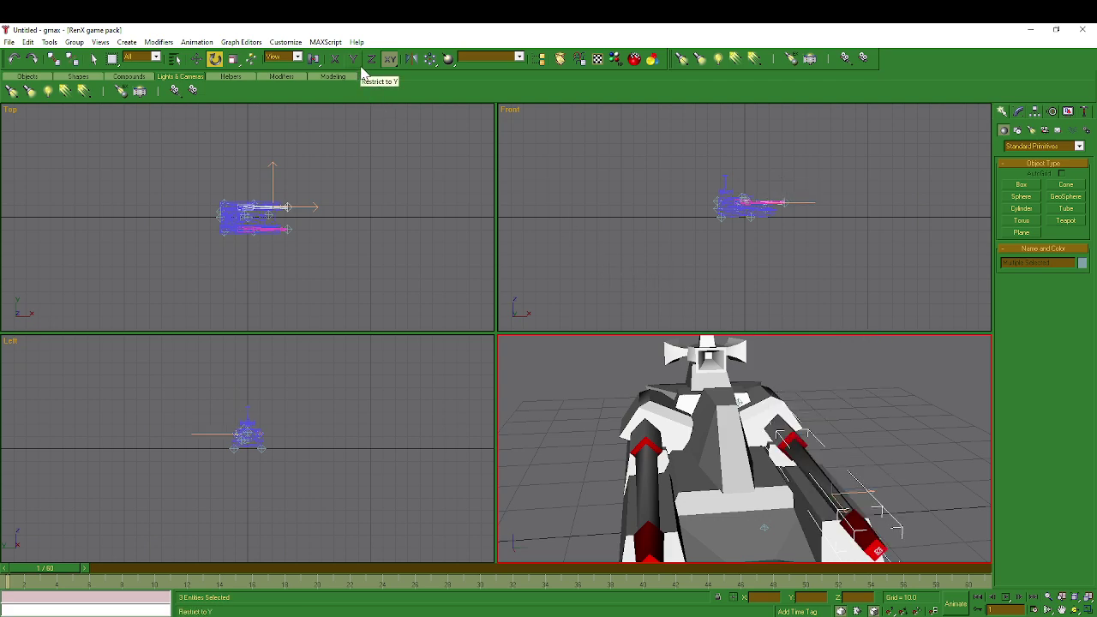
Rotate the MUZZLE02 barrel set upward about the Y axis and raise it slightly along Z.
{"action": "left_click", "coordinate": [360, 66]}
{"action": "left_click_drag", "start_coordinate": [847, 499], "coordinate": [819, 420]}
{"action": "left_click", "coordinate": [196, 57]}
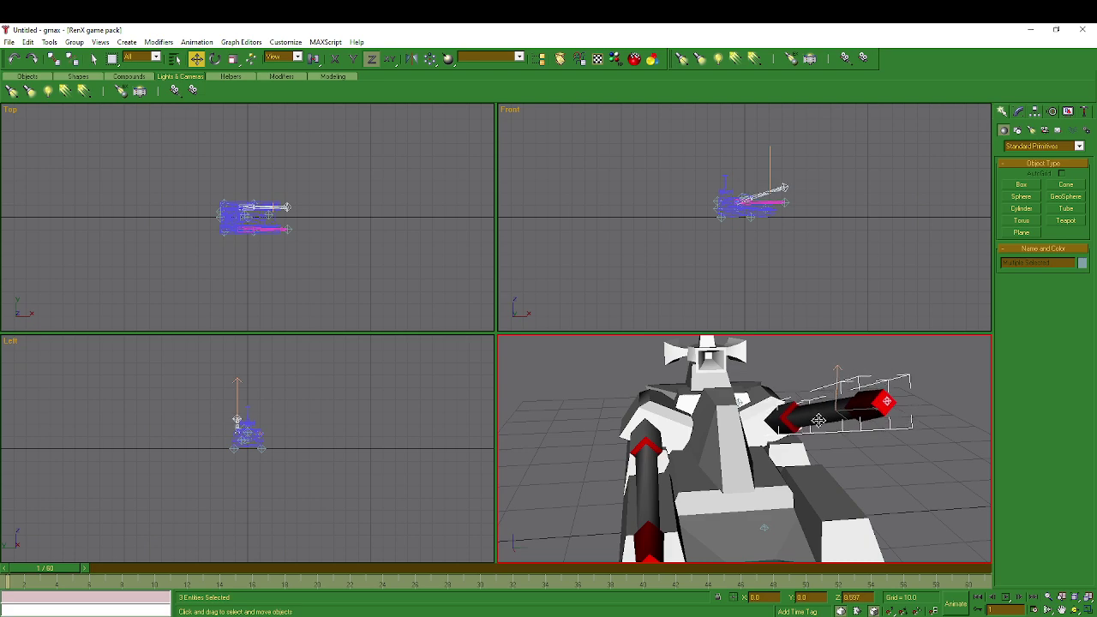
{"action": "middle_click_drag", "start_coordinate": [819, 418], "coordinate": [610, 516], "text": "alt"}
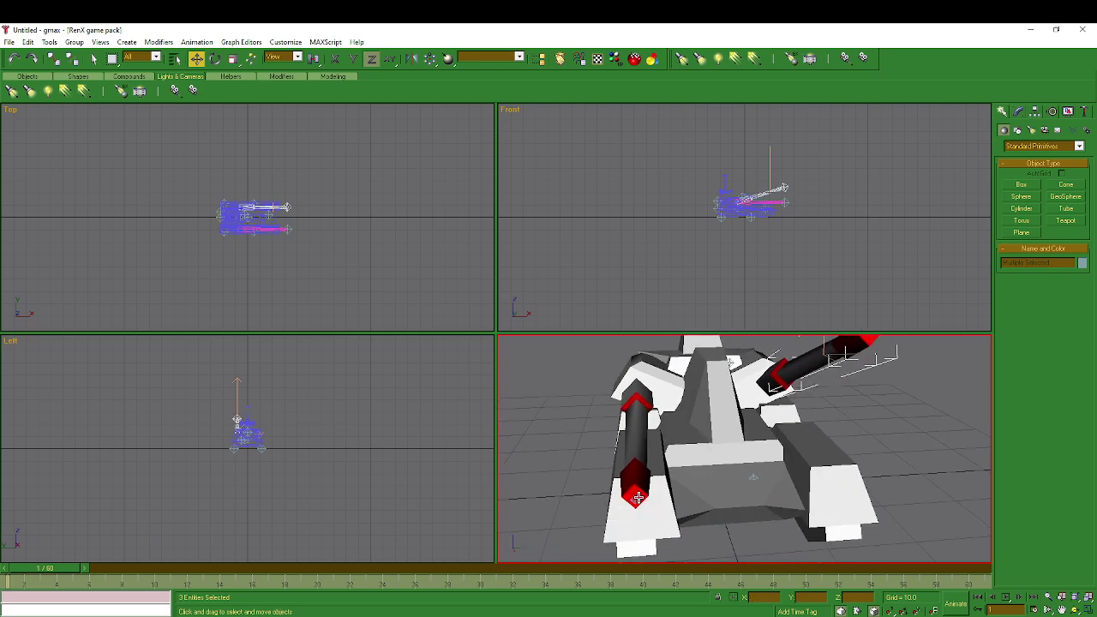
{"action": "left_click", "coordinate": [575, 410]}
{"action": "middle_click_drag", "start_coordinate": [575, 410], "coordinate": [584, 471], "text": "alt"}
{"action": "left_click_drag", "start_coordinate": [858, 420], "coordinate": [787, 477]}
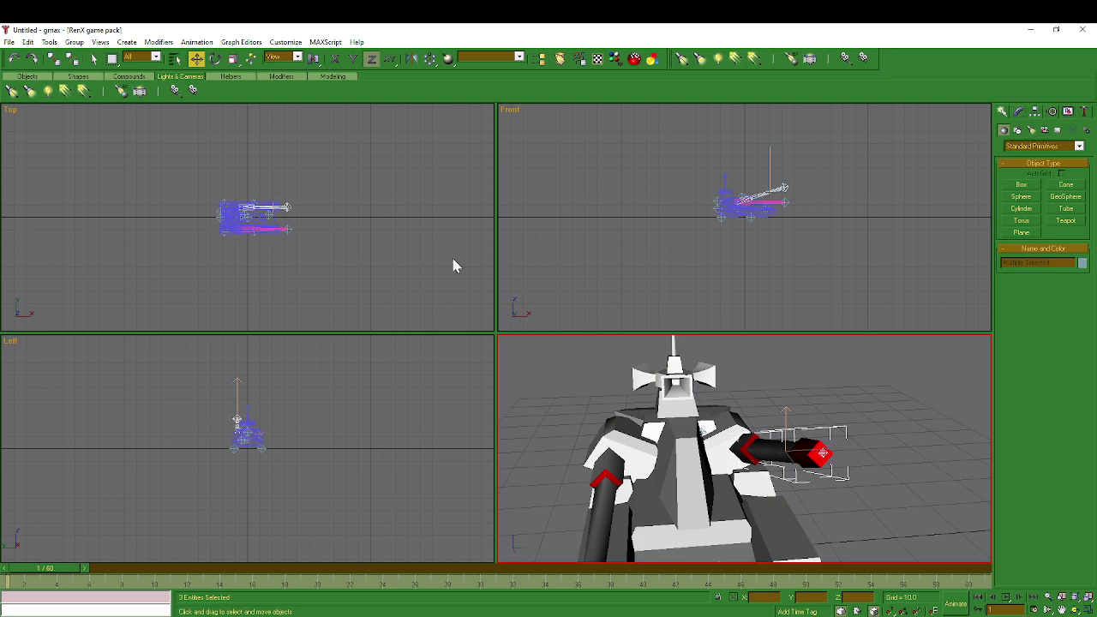
Try cloning the raised barrel set inward along the Y axis as one instance.
{"action": "left_click", "coordinate": [353, 59]}
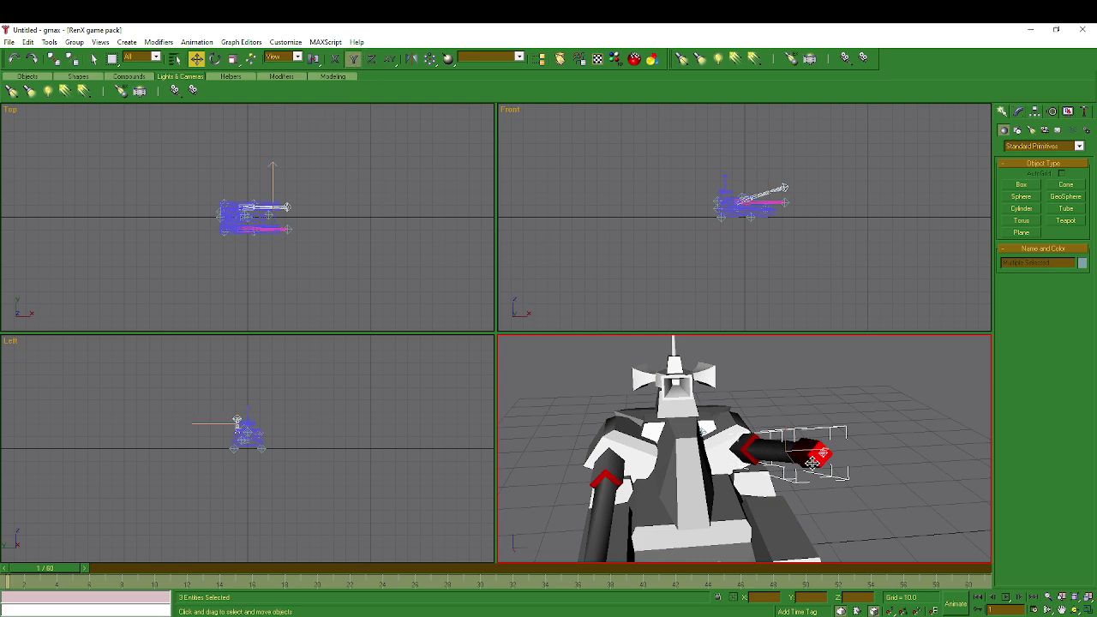
{"action": "left_click_drag", "start_coordinate": [800, 452], "coordinate": [772, 456]}
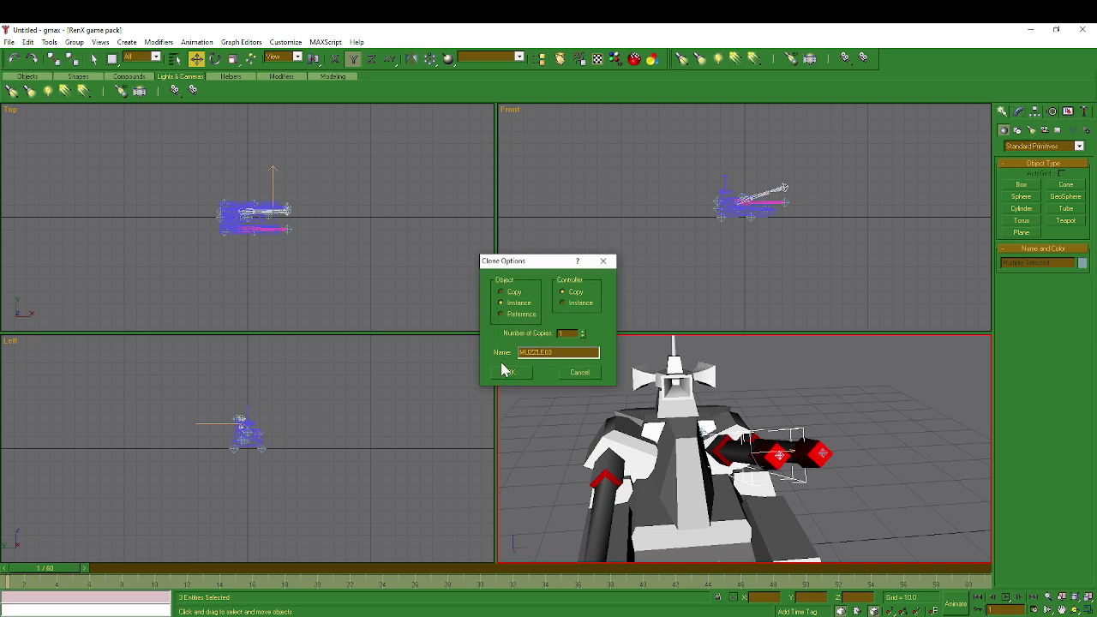
{"action": "left_click", "coordinate": [507, 372]}
{"action": "left_click", "coordinate": [1075, 610]}
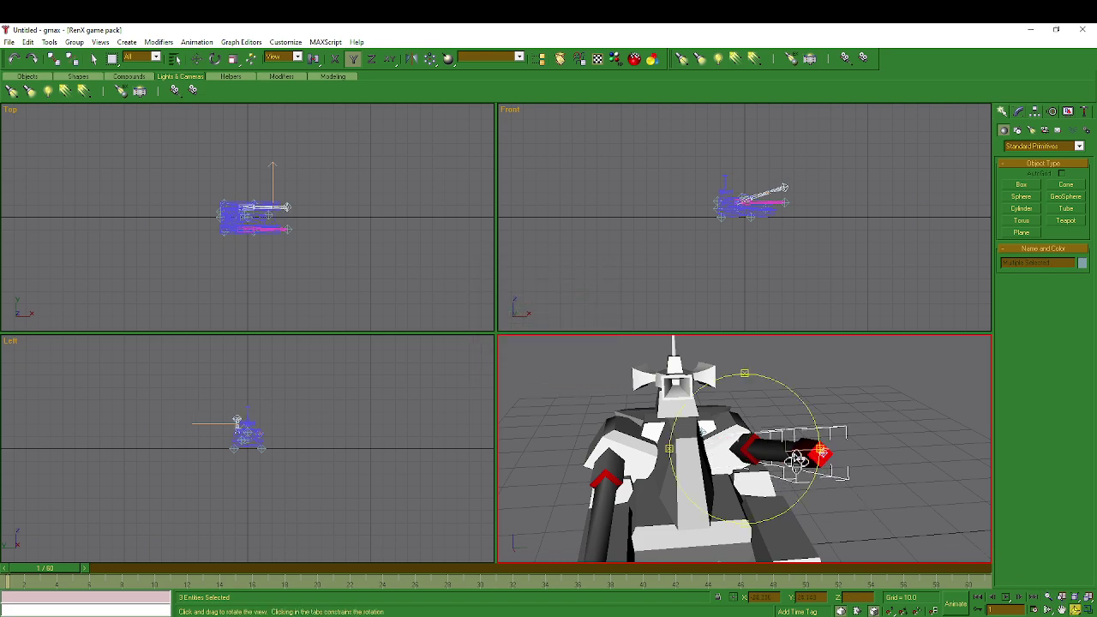
Undo the previous clone attempt and clone the raised barrel set inward along the Y axis as one instance.
{"action": "left_click_drag", "start_coordinate": [797, 460], "coordinate": [657, 438]}
{"action": "left_click", "coordinate": [197, 60]}
{"action": "key", "text": "ctrl+z"}
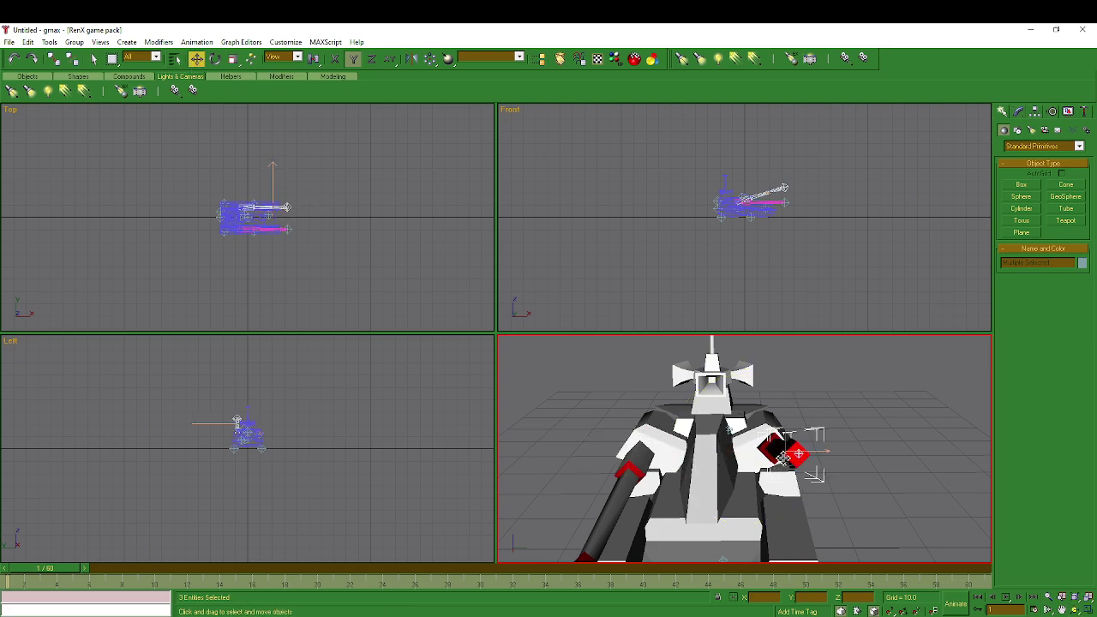
{"action": "mouse_move", "coordinate": [786, 457]}
{"action": "left_mouse_down"}
{"action": "mouse_move", "coordinate": [741, 456]}
{"action": "mouse_move", "coordinate": [751, 457]}
{"action": "left_mouse_up"}
{"action": "left_click", "coordinate": [507, 376]}
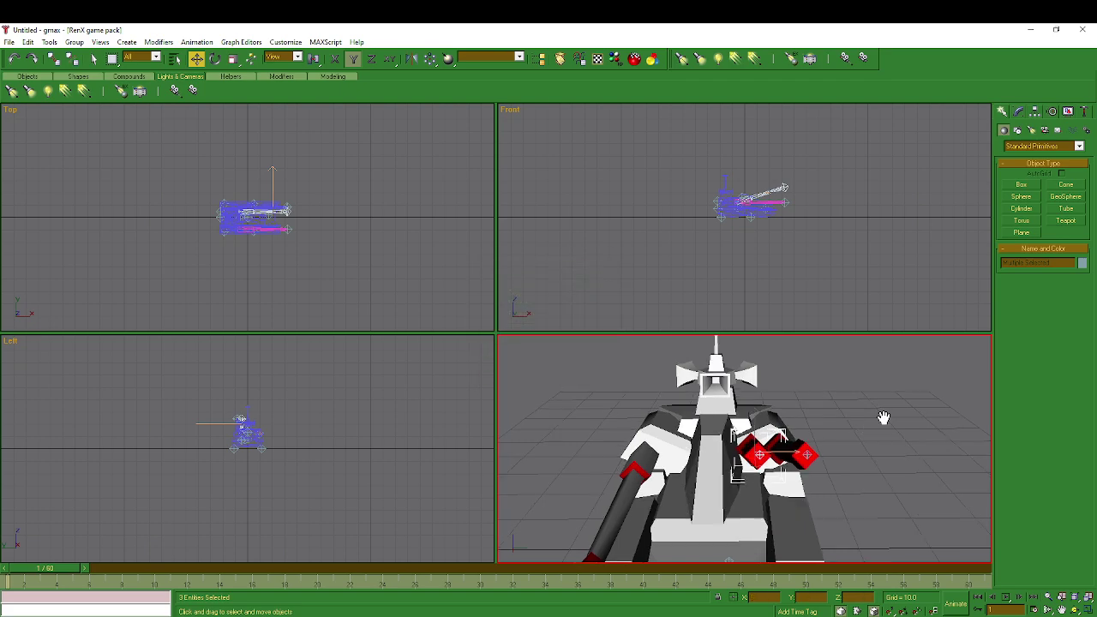
Try deleting the red parts of the level barrel on the tank's opposite side, and undo the deletion.
{"action": "mouse_move", "coordinate": [883, 419]}
{"action": "middle_mouse_down"}
{"action": "mouse_move", "coordinate": [930, 403]}
{"action": "mouse_move", "coordinate": [792, 363]}
{"action": "mouse_move", "coordinate": [891, 390]}
{"action": "middle_mouse_up"}
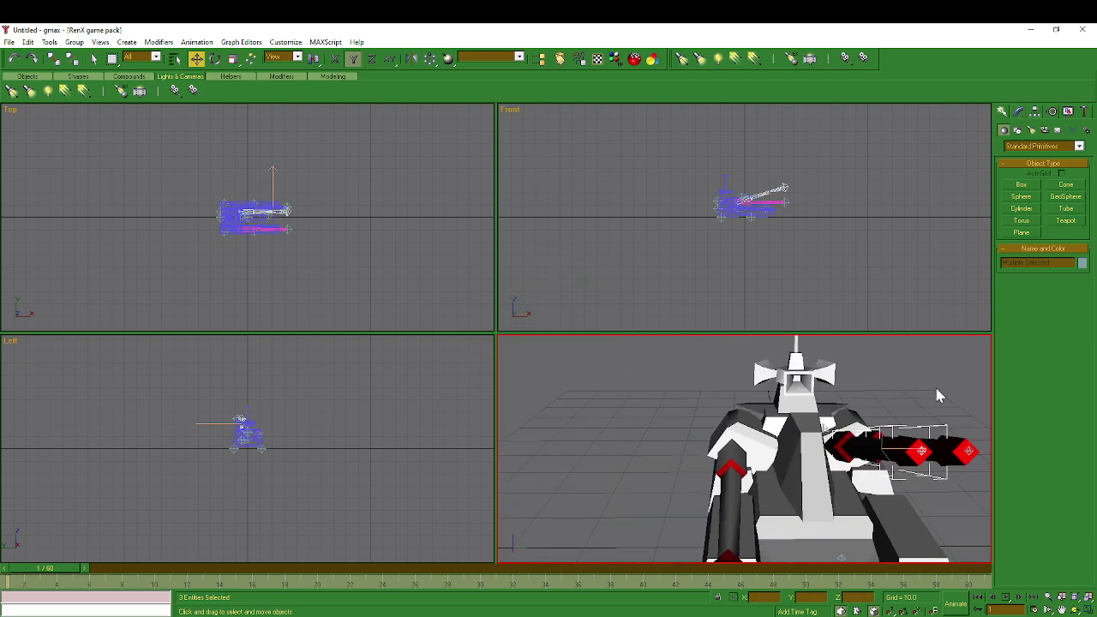
{"action": "left_click", "coordinate": [960, 391]}
{"action": "left_click_drag", "start_coordinate": [975, 391], "coordinate": [924, 398]}
{"action": "middle_click_drag", "start_coordinate": [924, 398], "coordinate": [804, 346]}
{"action": "left_click", "coordinate": [505, 428]}
{"action": "left_click_drag", "start_coordinate": [517, 434], "coordinate": [552, 519]}
{"action": "key", "text": "Delete"}
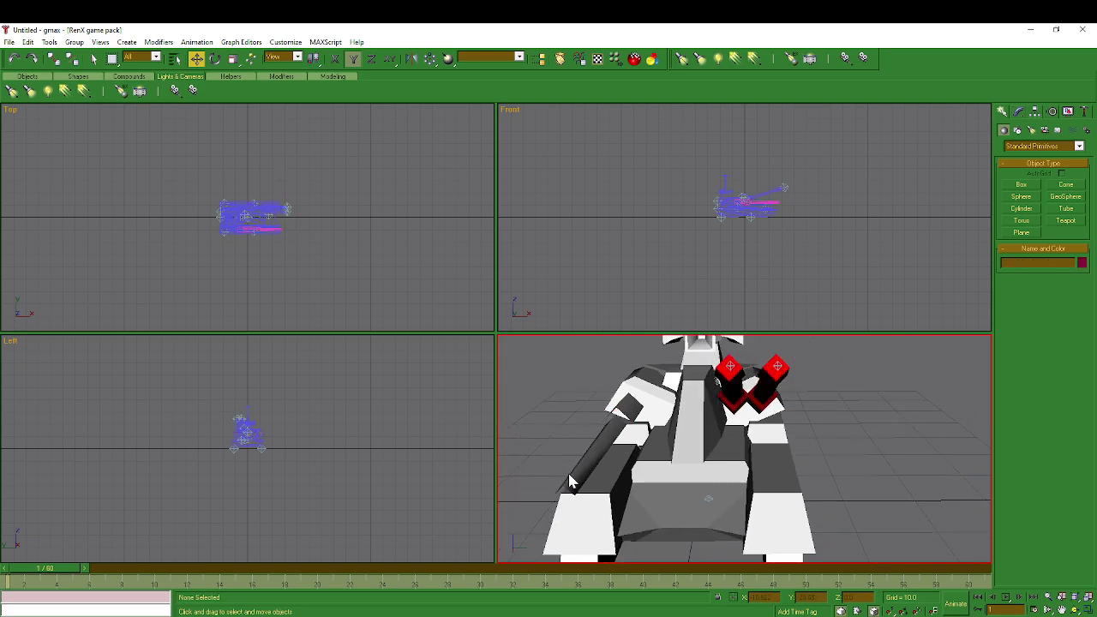
{"action": "key", "text": "ctrl+z"}
Try deleting the level barrel with a wider selection that also takes in the hull, and undo the deletion.
{"action": "left_click_drag", "start_coordinate": [555, 423], "coordinate": [596, 485]}
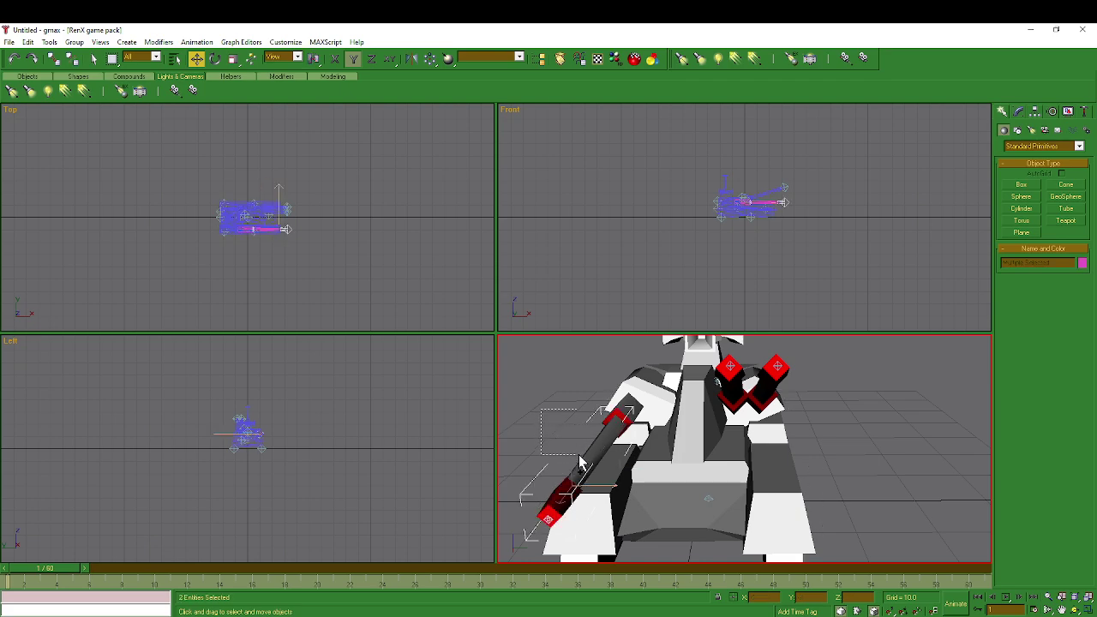
{"action": "key", "text": "Delete"}
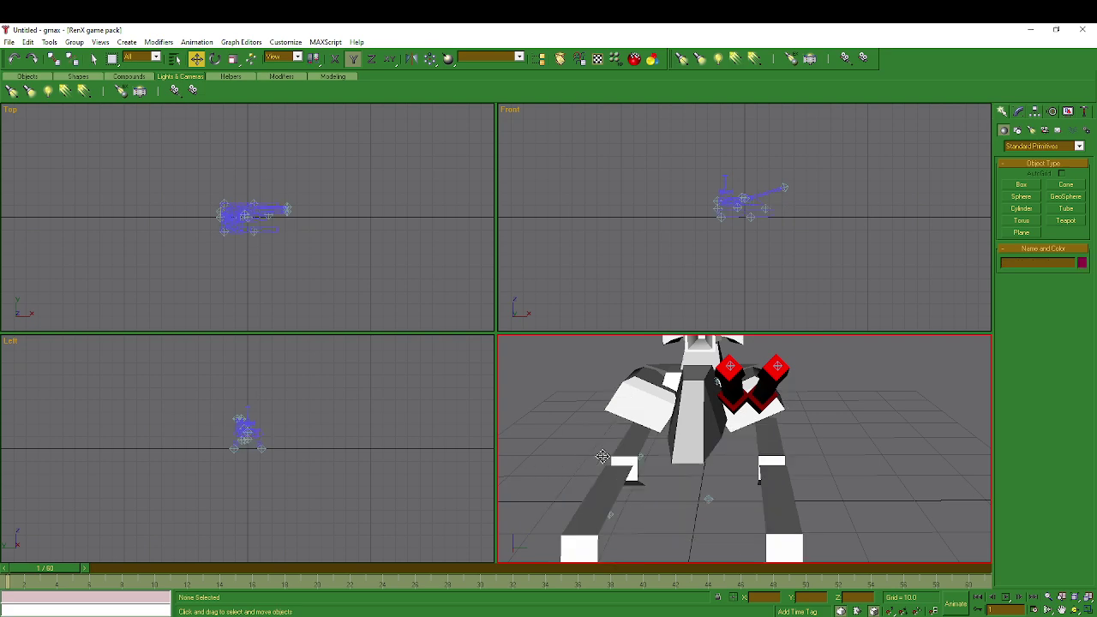
{"action": "left_click", "coordinate": [617, 363]}
{"action": "key", "text": "ctrl+z"}
{"action": "key", "text": "ctrl+z"}
Select all parts of the level barrel without the hull and delete them.
{"action": "left_click_drag", "start_coordinate": [567, 417], "coordinate": [591, 458]}
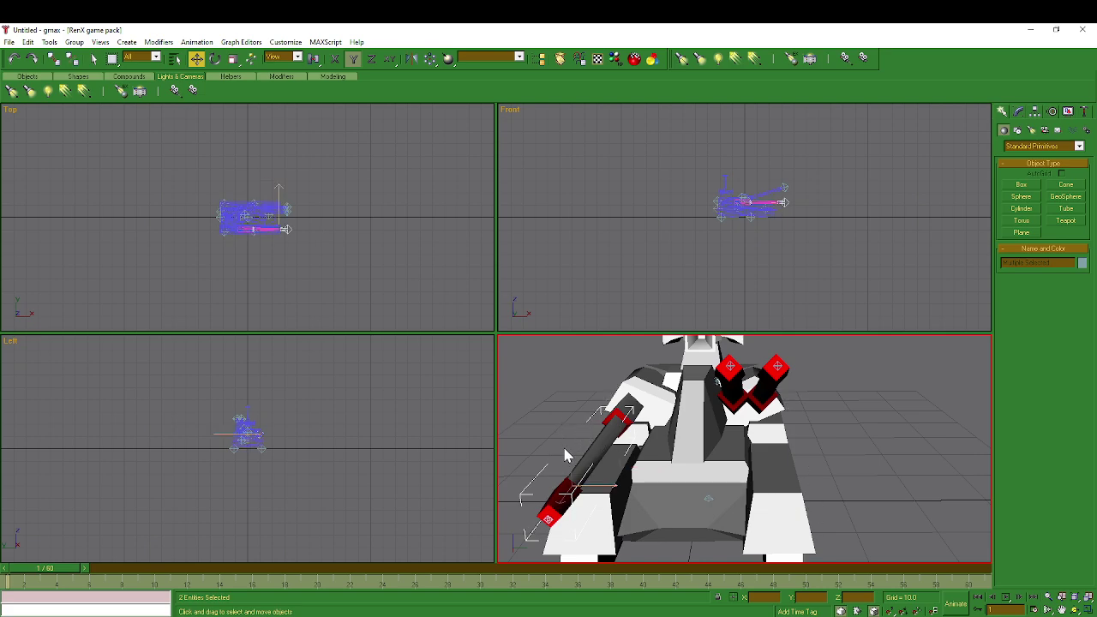
{"action": "left_click", "coordinate": [570, 452], "text": "ctrl"}
{"action": "key", "text": "Delete"}
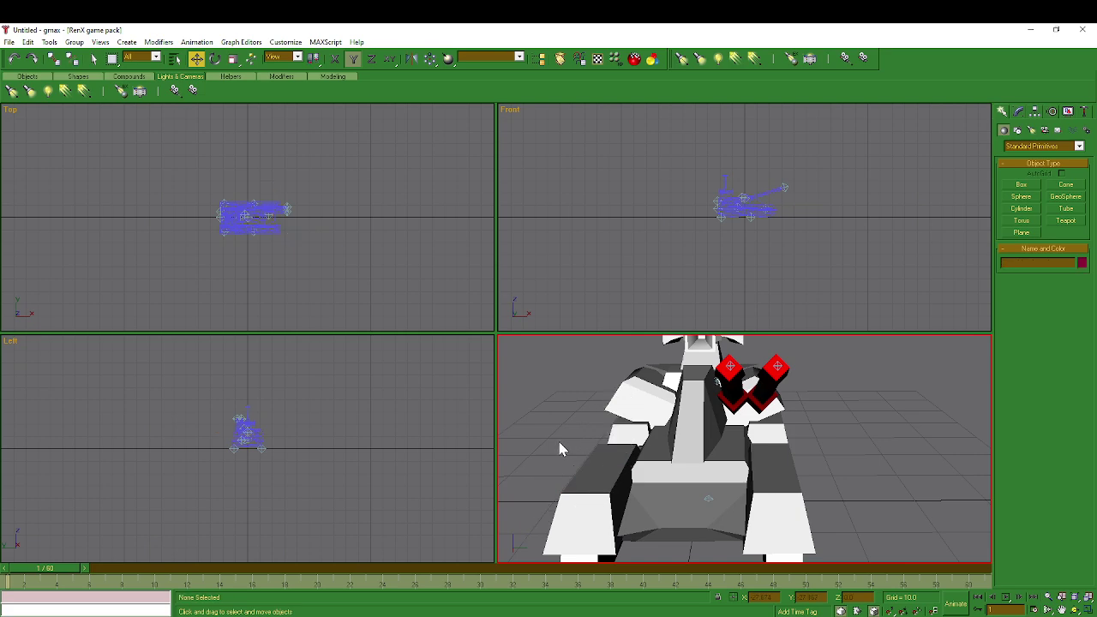
Try cloning the two raised barrels along the Y axis to the tank's opposite side as one instance.
{"action": "middle_click_drag", "start_coordinate": [798, 391], "coordinate": [927, 435]}
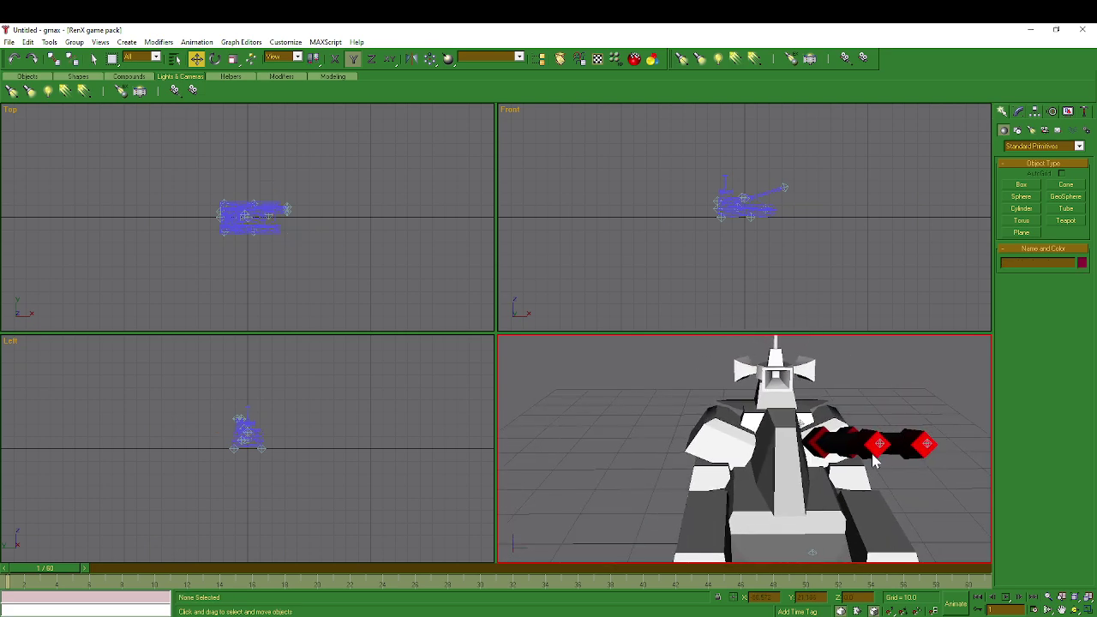
{"action": "left_click_drag", "start_coordinate": [951, 417], "coordinate": [863, 458]}
{"action": "left_click_drag", "start_coordinate": [866, 443], "coordinate": [848, 462]}
{"action": "right_click", "coordinate": [910, 399]}
{"action": "left_click_drag", "start_coordinate": [920, 408], "coordinate": [863, 461]}
{"action": "left_click", "coordinate": [860, 432]}
{"action": "middle_click_drag", "start_coordinate": [861, 432], "coordinate": [926, 475]}
{"action": "left_click_drag", "start_coordinate": [978, 449], "coordinate": [927, 506]}
{"action": "middle_click_drag", "start_coordinate": [927, 506], "coordinate": [774, 447]}
{"action": "mouse_move", "coordinate": [774, 446]}
{"action": "left_mouse_down"}
{"action": "mouse_move", "coordinate": [823, 446]}
{"action": "mouse_move", "coordinate": [656, 458]}
{"action": "mouse_move", "coordinate": [667, 460]}
{"action": "left_mouse_up"}
{"action": "left_click", "coordinate": [516, 374]}
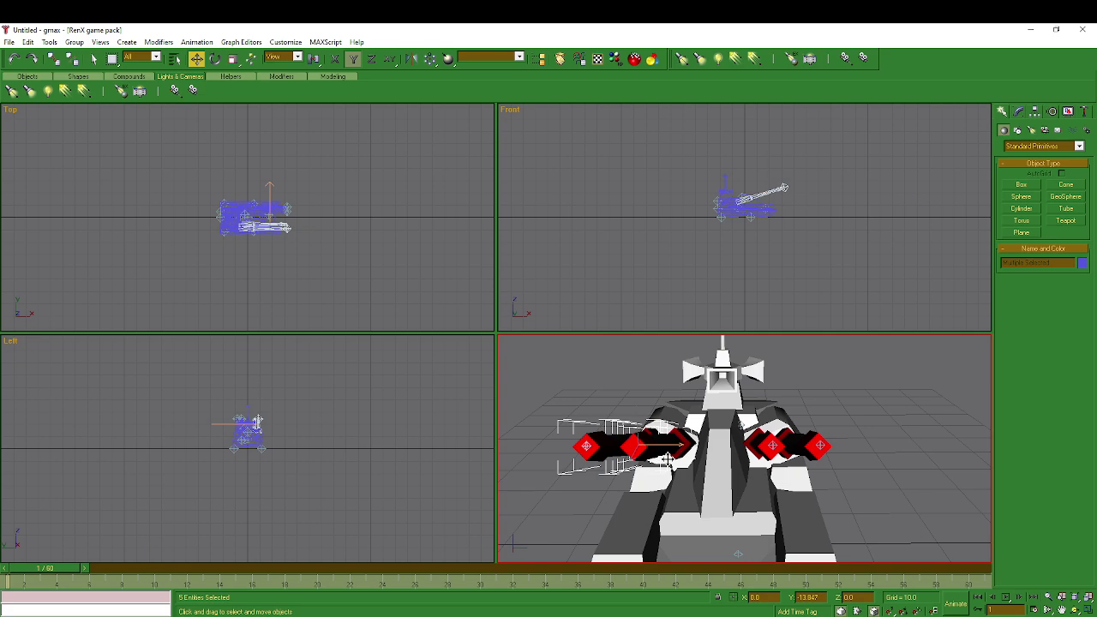
Select the four raised barrels, try moving them away along the Y axis, and undo the move.
{"action": "middle_click_drag", "start_coordinate": [831, 445], "coordinate": [876, 494]}
{"action": "middle_click_drag", "start_coordinate": [733, 505], "coordinate": [701, 421]}
{"action": "scroll", "coordinate": [789, 413], "scroll_direction": "down", "scroll_amount": 3}
{"action": "left_click", "coordinate": [851, 432]}
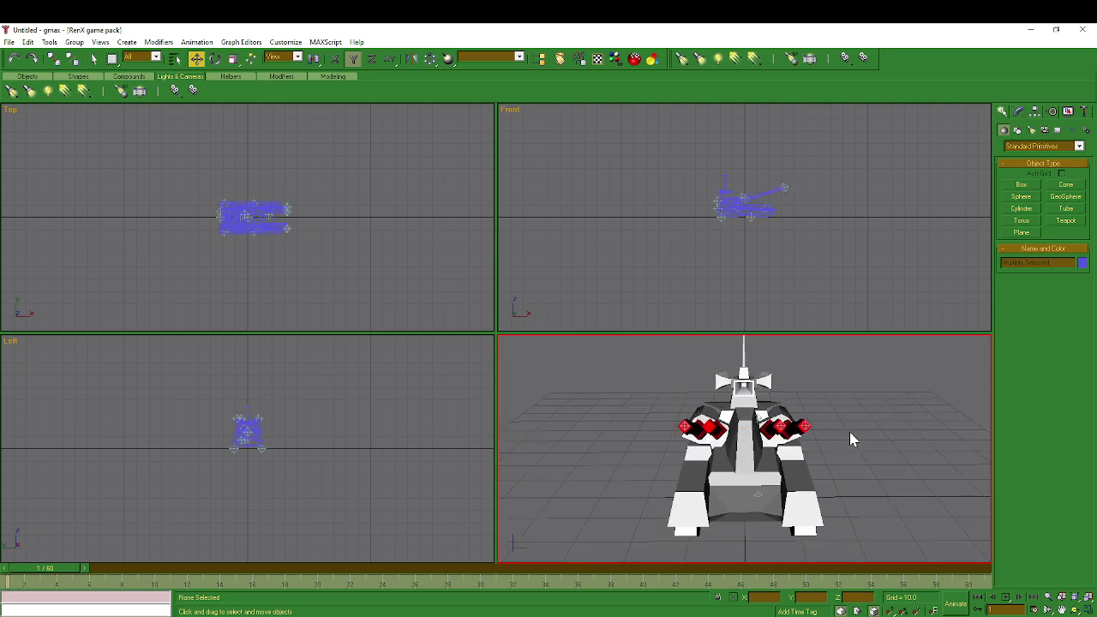
{"action": "left_click", "coordinate": [1075, 609]}
{"action": "left_click_drag", "start_coordinate": [756, 461], "coordinate": [846, 467]}
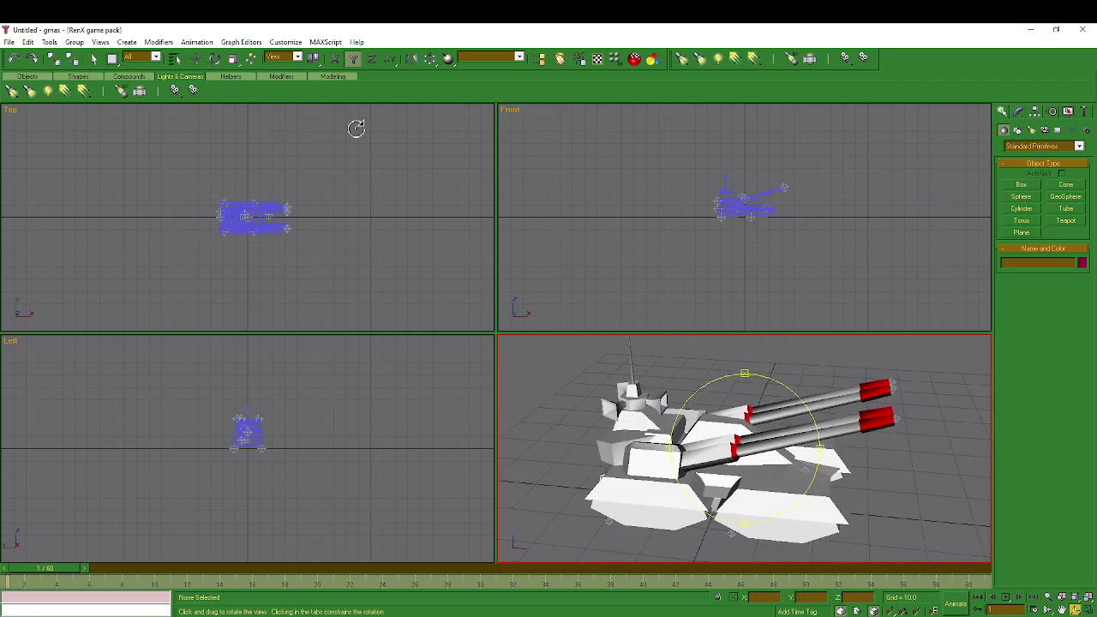
{"action": "left_click", "coordinate": [196, 58]}
{"action": "left_click_drag", "start_coordinate": [924, 377], "coordinate": [851, 436]}
{"action": "left_click_drag", "start_coordinate": [784, 403], "coordinate": [777, 339]}
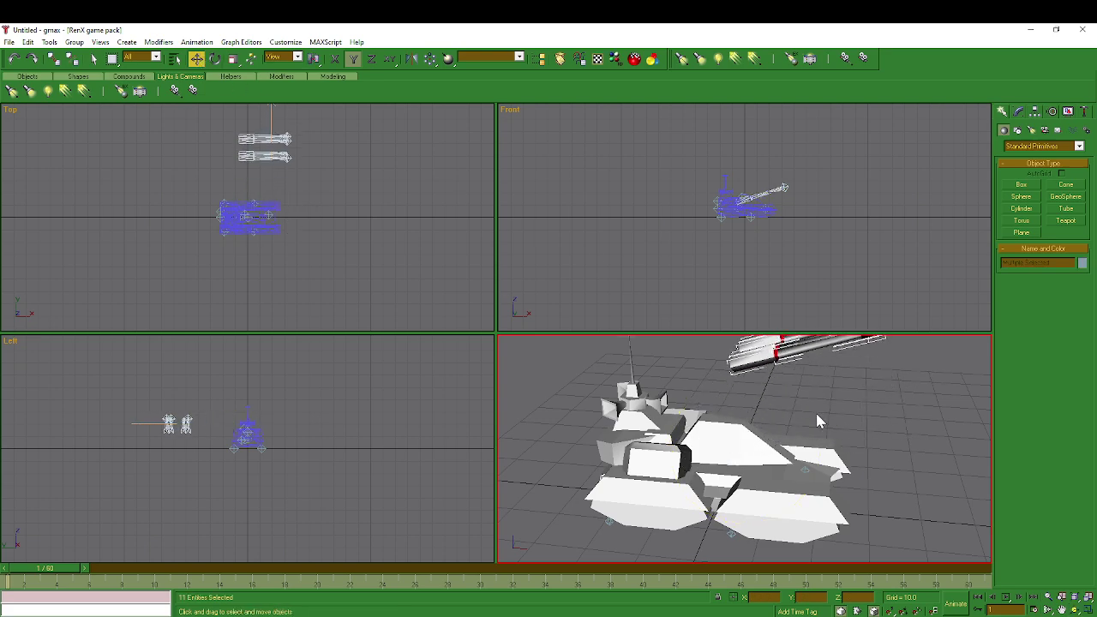
{"action": "key", "text": "ctrl+z"}
Raise the four selected barrels about 1.47 units along the Z axis.
{"action": "left_click", "coordinate": [1075, 610]}
{"action": "left_click_drag", "start_coordinate": [754, 445], "coordinate": [677, 385]}
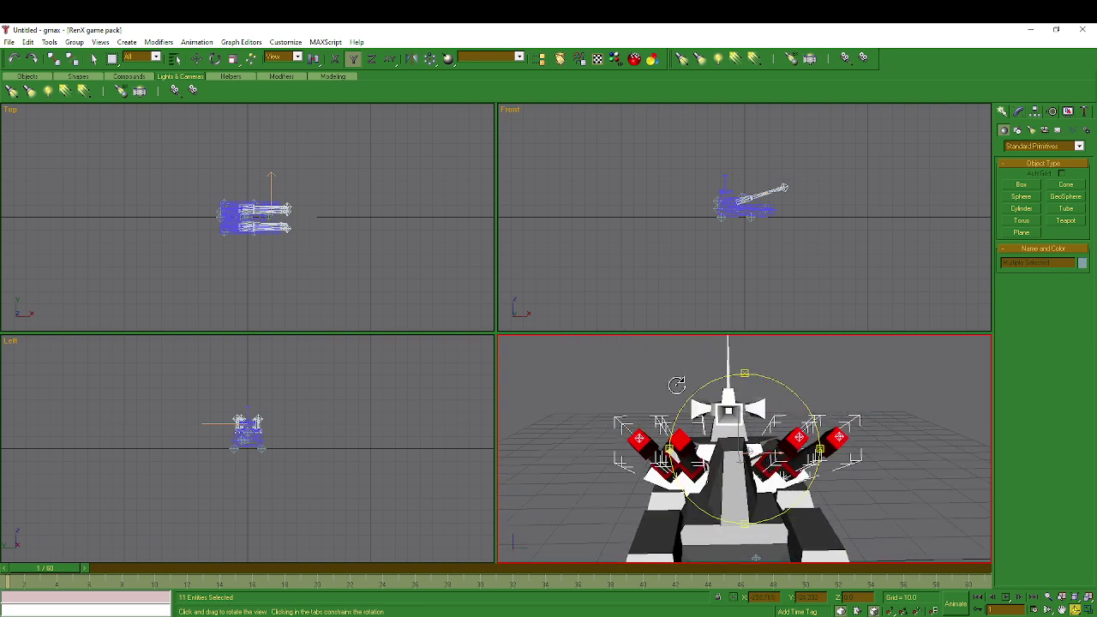
{"action": "left_click", "coordinate": [196, 58]}
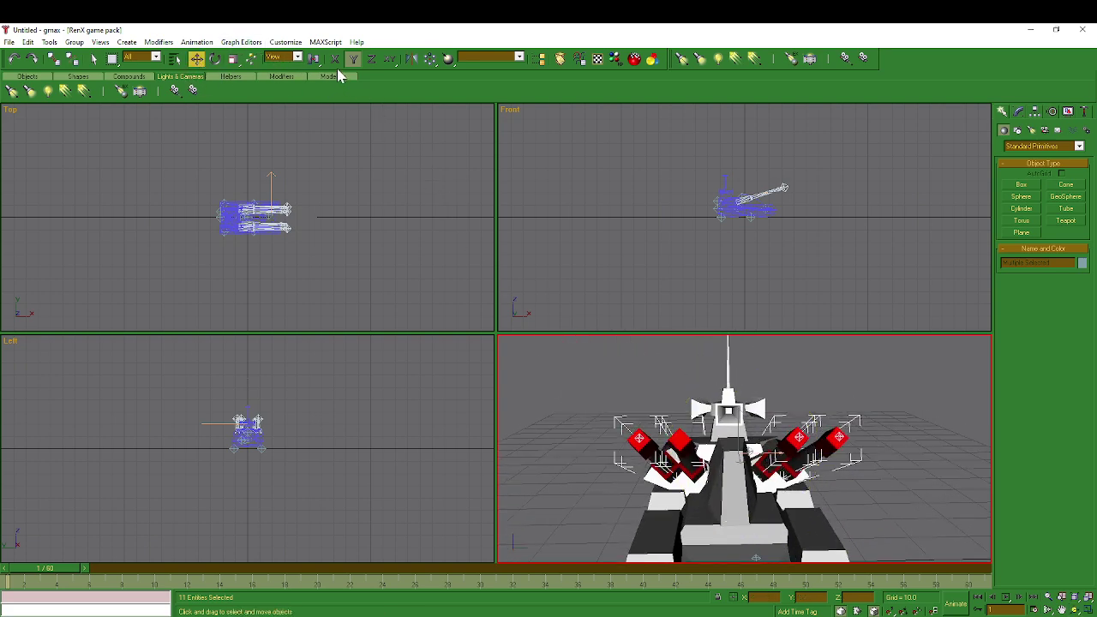
{"action": "left_click", "coordinate": [335, 59]}
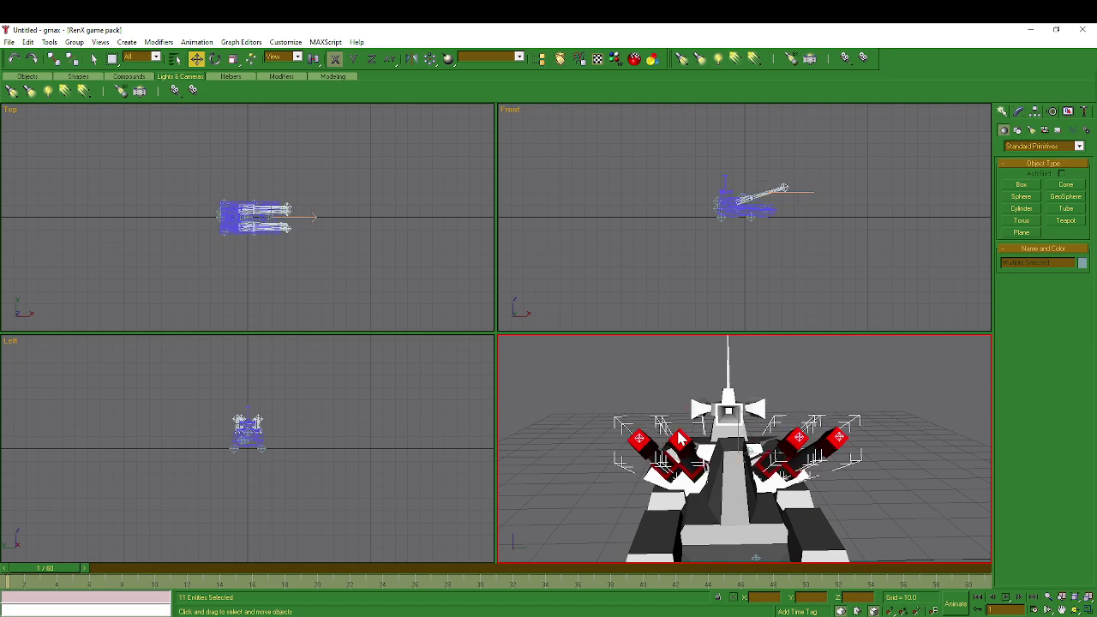
{"action": "left_click", "coordinate": [372, 58]}
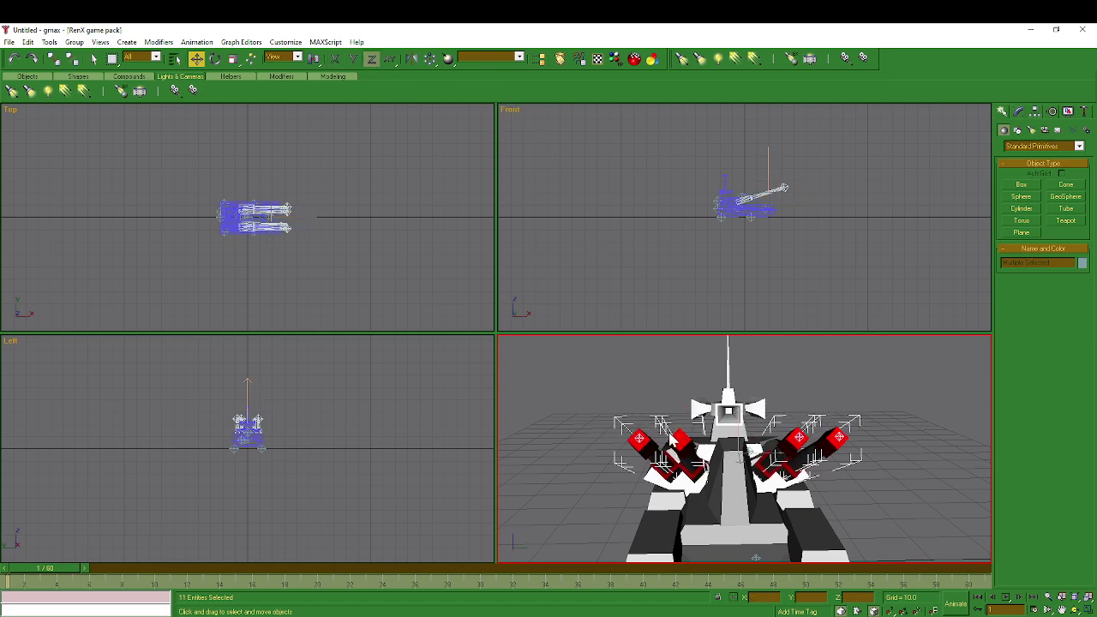
{"action": "left_click_drag", "start_coordinate": [673, 437], "coordinate": [672, 427]}
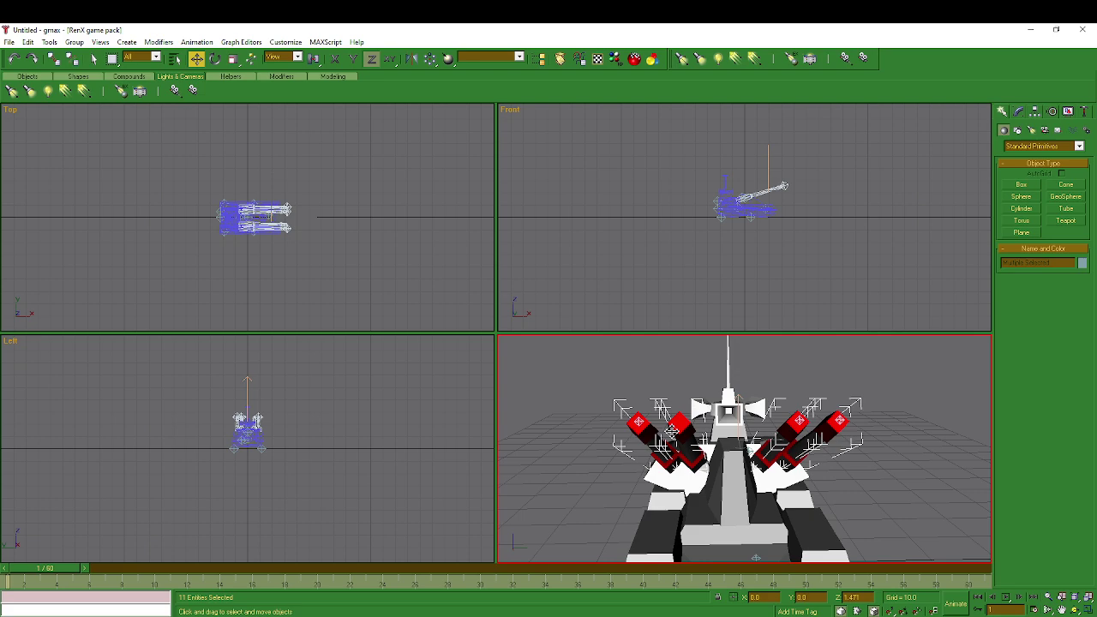
Try cloning the four barrels about 3.16 units down along Z as one instance, and undo back to the original raised pair.
{"action": "scroll", "coordinate": [754, 457], "scroll_direction": "up", "scroll_amount": 5}
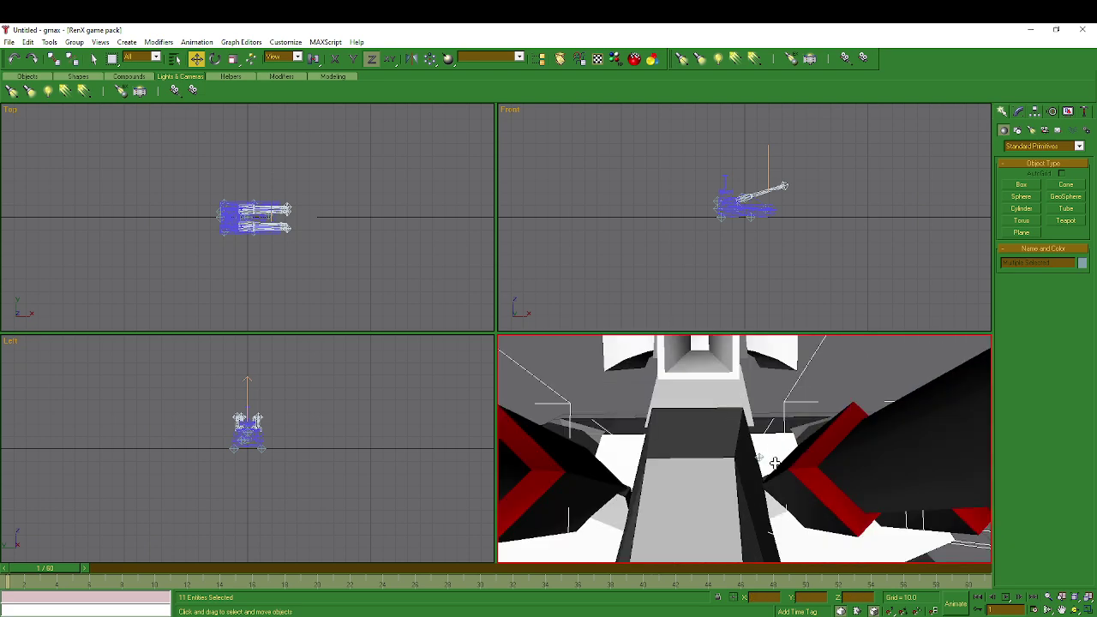
{"action": "scroll", "coordinate": [774, 463], "scroll_direction": "down", "scroll_amount": 6}
{"action": "scroll", "coordinate": [774, 463], "scroll_direction": "up", "scroll_amount": 2}
{"action": "scroll", "coordinate": [745, 520], "scroll_direction": "down", "scroll_amount": 3}
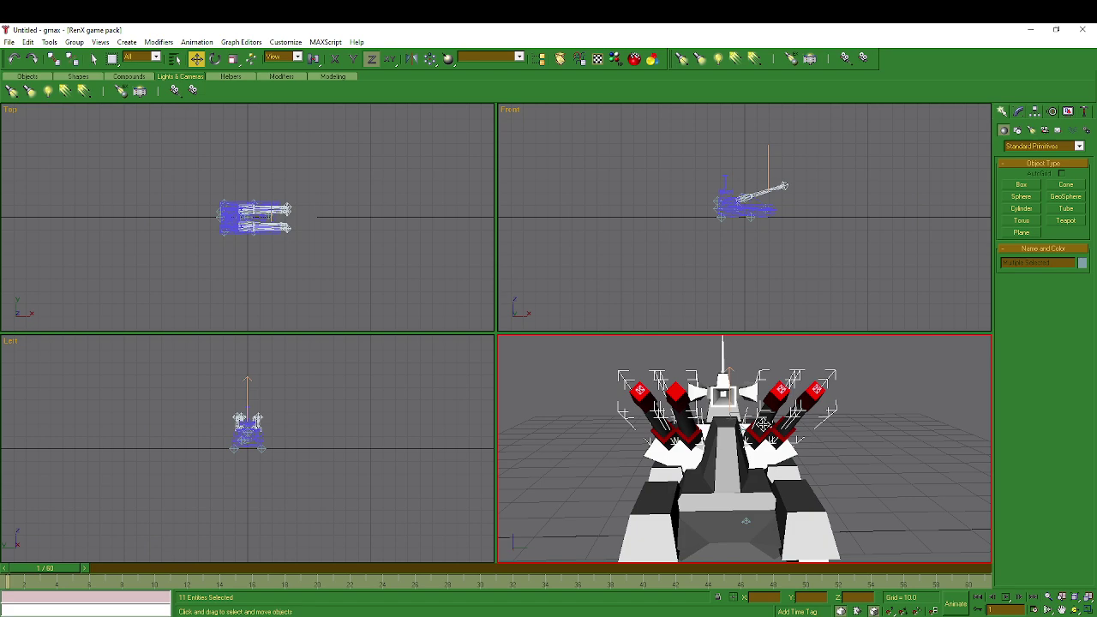
{"action": "left_click_drag", "start_coordinate": [763, 424], "coordinate": [763, 449], "text": "shift"}
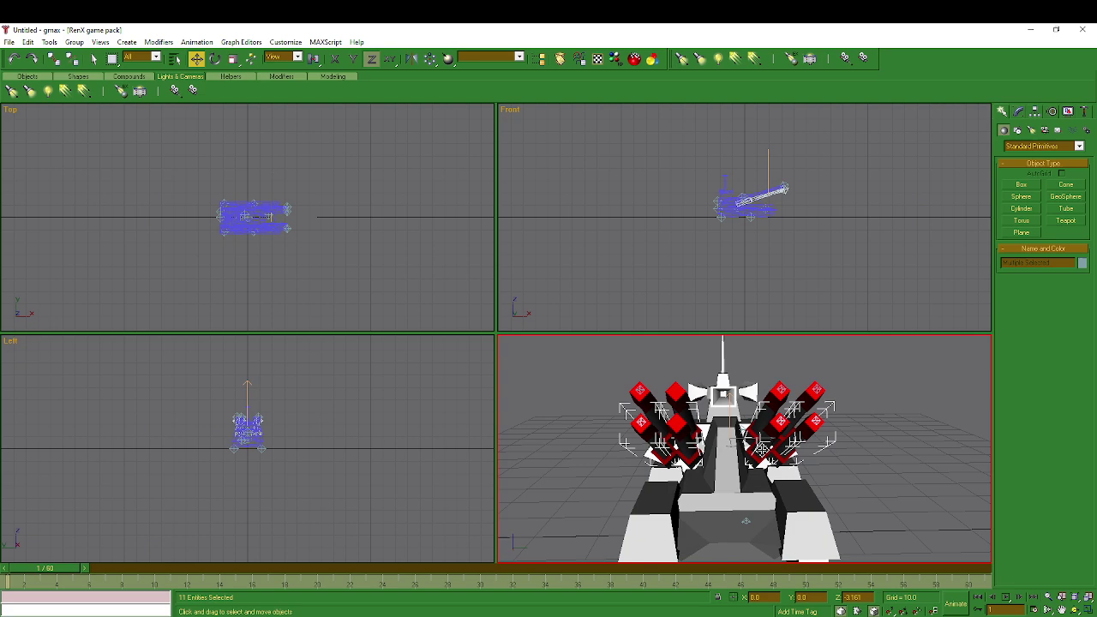
{"action": "left_click_drag", "start_coordinate": [762, 448], "coordinate": [762, 449], "text": "shift"}
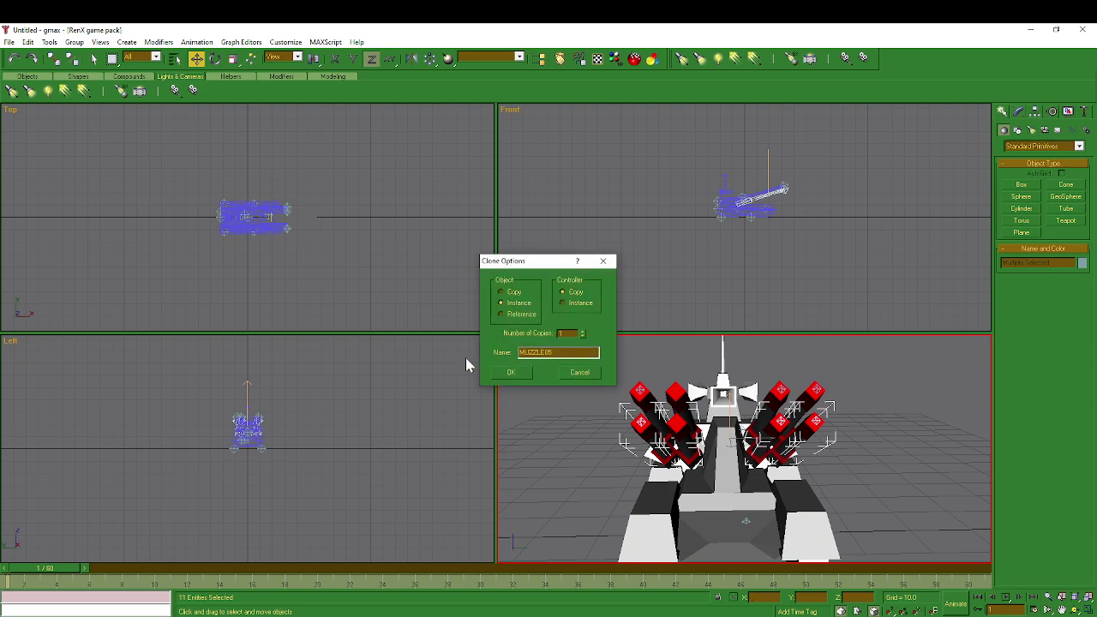
{"action": "left_click", "coordinate": [511, 372]}
{"action": "scroll", "coordinate": [635, 401], "scroll_direction": "up", "scroll_amount": 1}
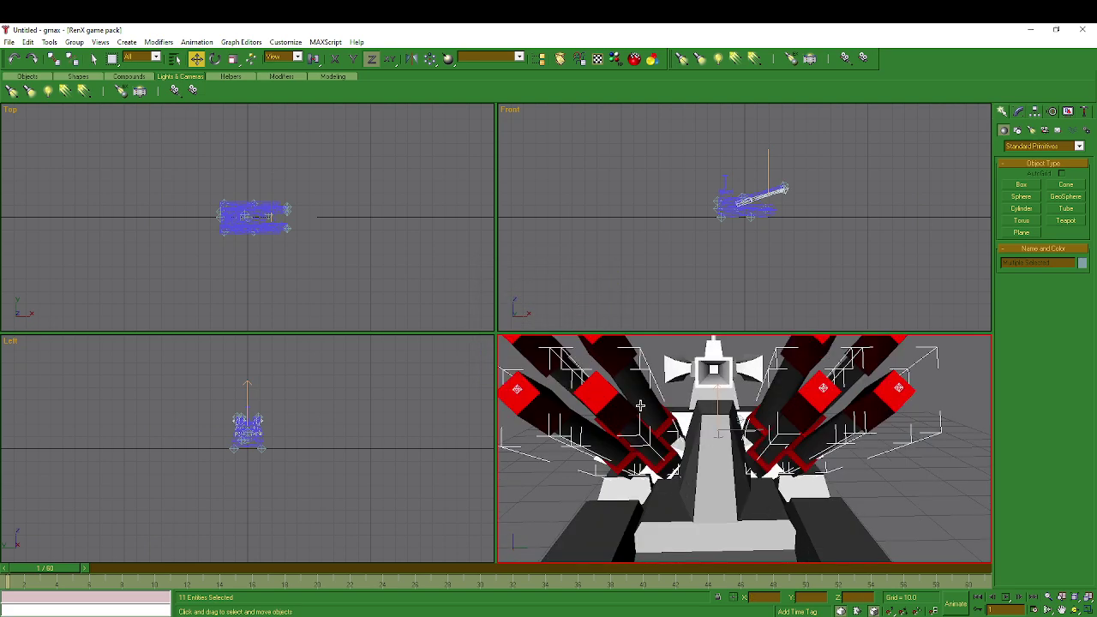
{"action": "scroll", "coordinate": [643, 410], "scroll_direction": "down", "scroll_amount": 1}
{"action": "key", "text": "ctrl+z"}
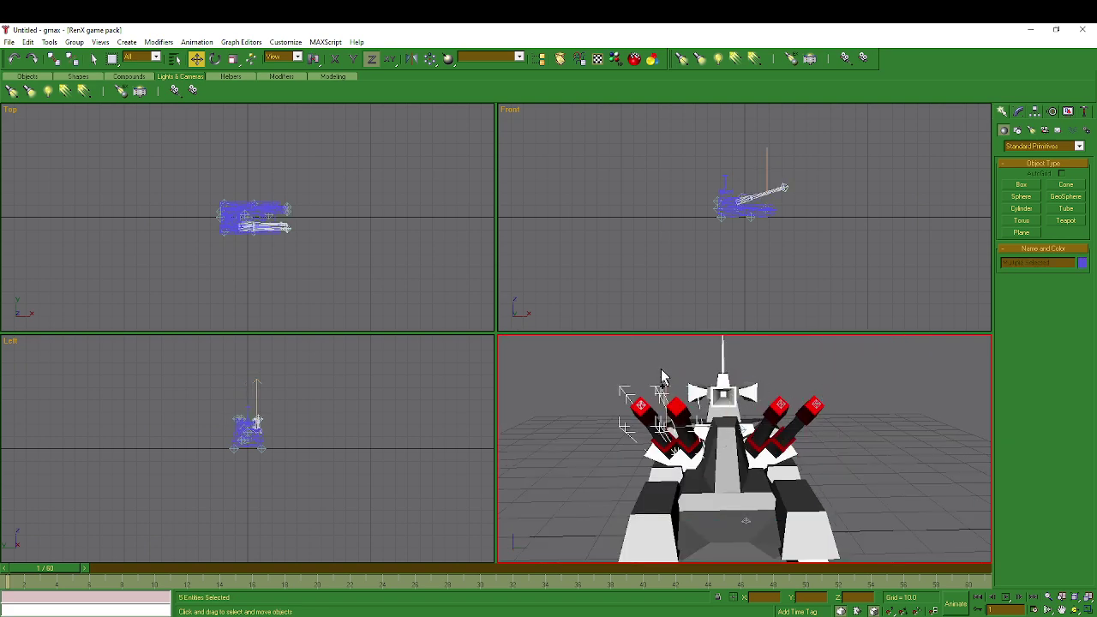
{"action": "key", "text": "ctrl+z"}
Select every part of the two raised barrels, including both muzzle helpers.
{"action": "scroll", "coordinate": [833, 392], "scroll_direction": "up", "scroll_amount": 2}
{"action": "middle_click_drag", "start_coordinate": [835, 392], "coordinate": [853, 438]}
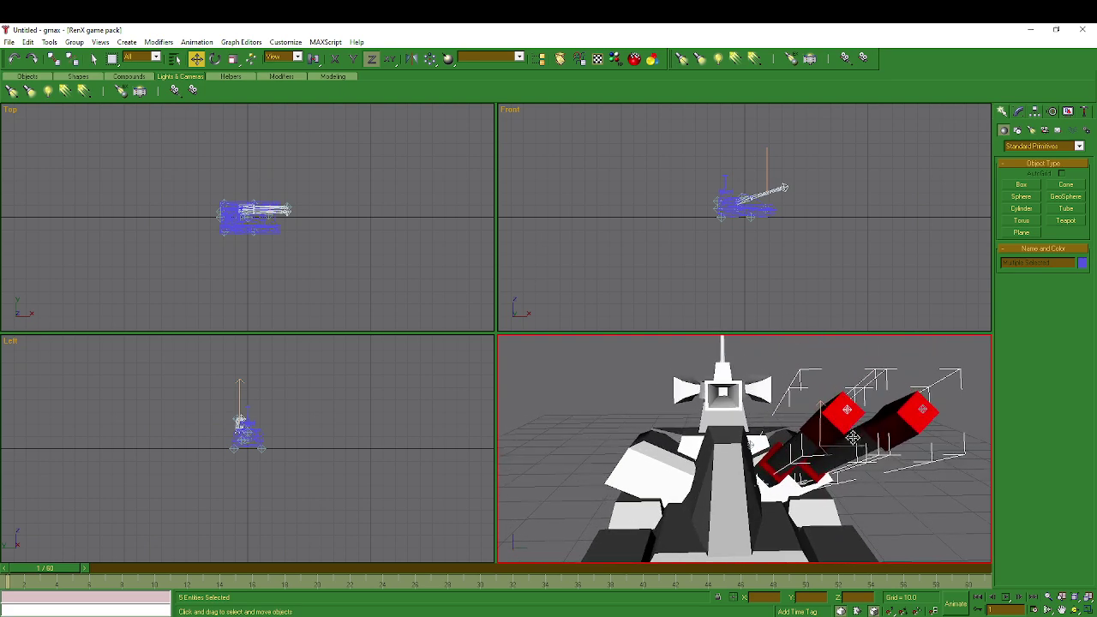
{"action": "scroll", "coordinate": [887, 411], "scroll_direction": "down", "scroll_amount": 2}
{"action": "left_click", "coordinate": [889, 410]}
{"action": "scroll", "coordinate": [892, 409], "scroll_direction": "up", "scroll_amount": 3}
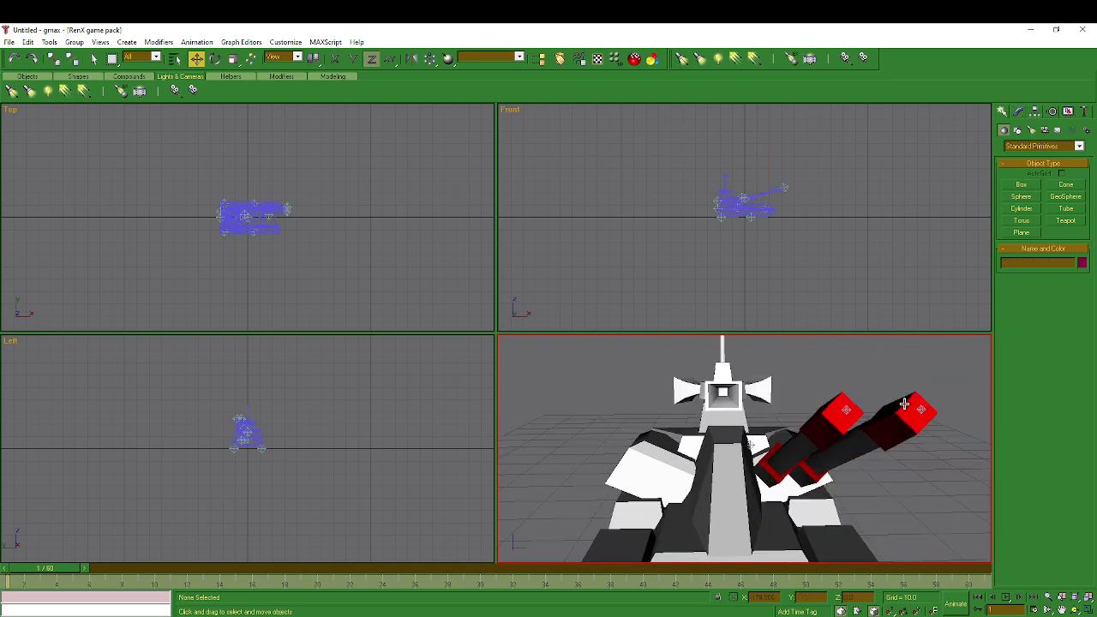
{"action": "scroll", "coordinate": [910, 399], "scroll_direction": "down", "scroll_amount": 2}
{"action": "left_click_drag", "start_coordinate": [899, 388], "coordinate": [804, 424]}
{"action": "scroll", "coordinate": [824, 432], "scroll_direction": "up", "scroll_amount": 2}
{"action": "left_click", "coordinate": [921, 398]}
{"action": "left_click", "coordinate": [784, 459], "text": "ctrl"}
{"action": "right_click", "coordinate": [804, 425]}
{"action": "scroll", "coordinate": [799, 448], "scroll_direction": "down", "scroll_amount": 2}
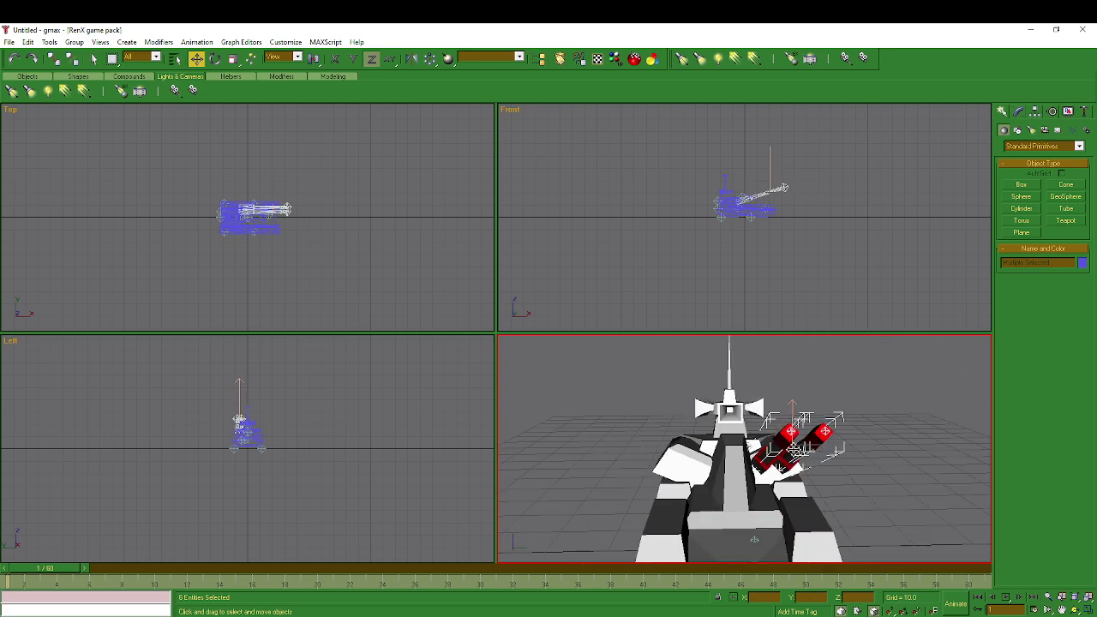
Clone the complete pair of barrels along the Y axis to the tank's opposite side as one instance.
{"action": "left_click", "coordinate": [353, 59]}
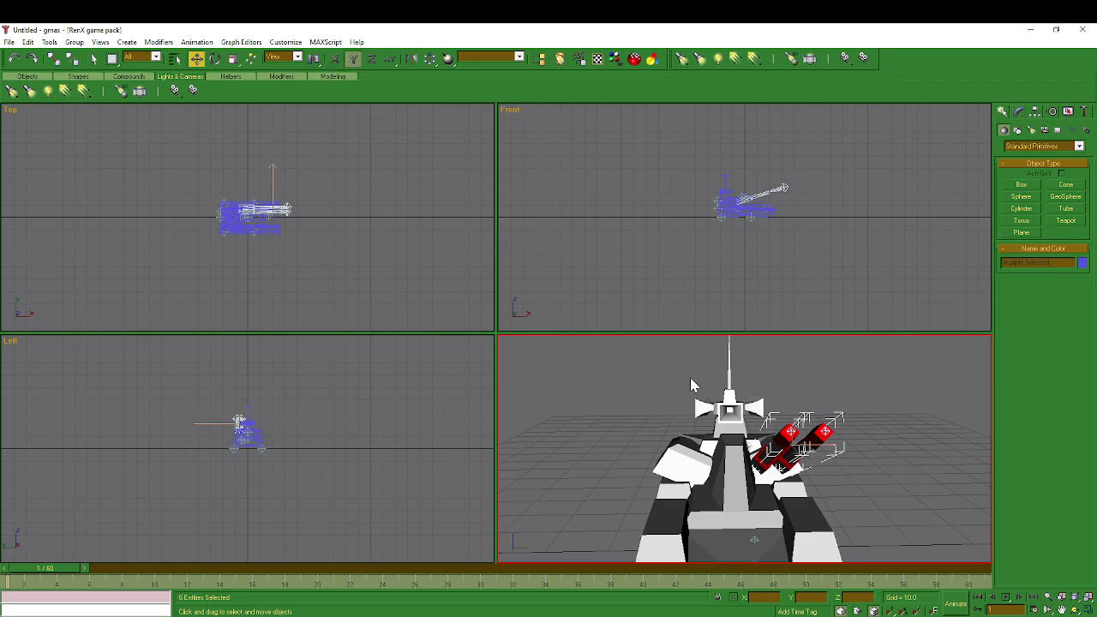
{"action": "scroll", "coordinate": [779, 443], "scroll_direction": "up", "scroll_amount": 2}
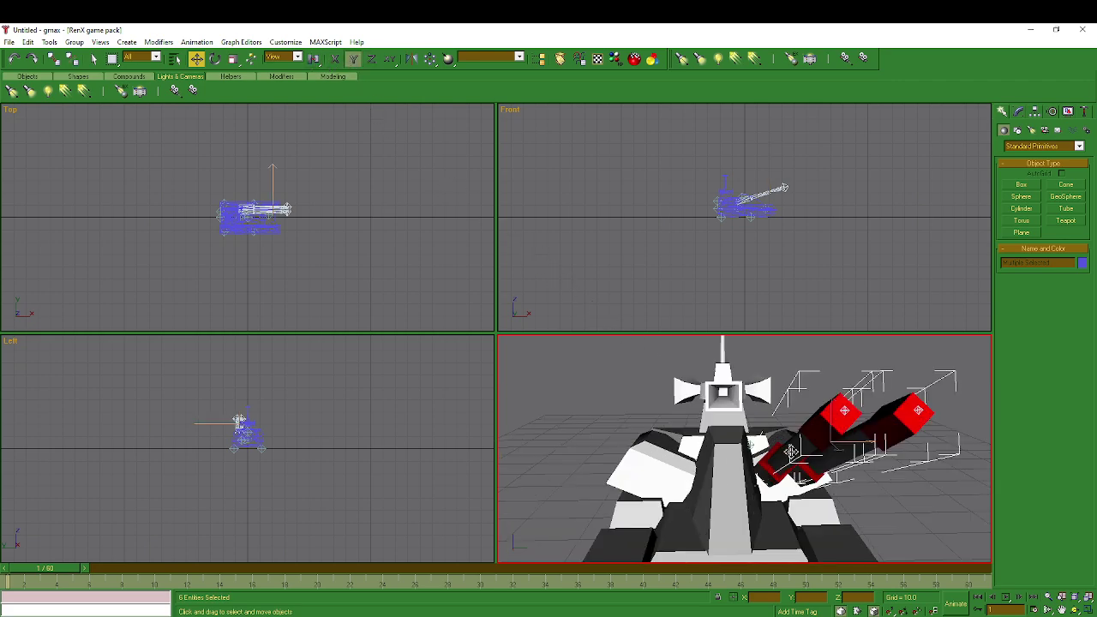
{"action": "mouse_move", "coordinate": [793, 452]}
{"action": "left_mouse_down"}
{"action": "mouse_move", "coordinate": [585, 451]}
{"action": "mouse_move", "coordinate": [588, 460]}
{"action": "left_mouse_up"}
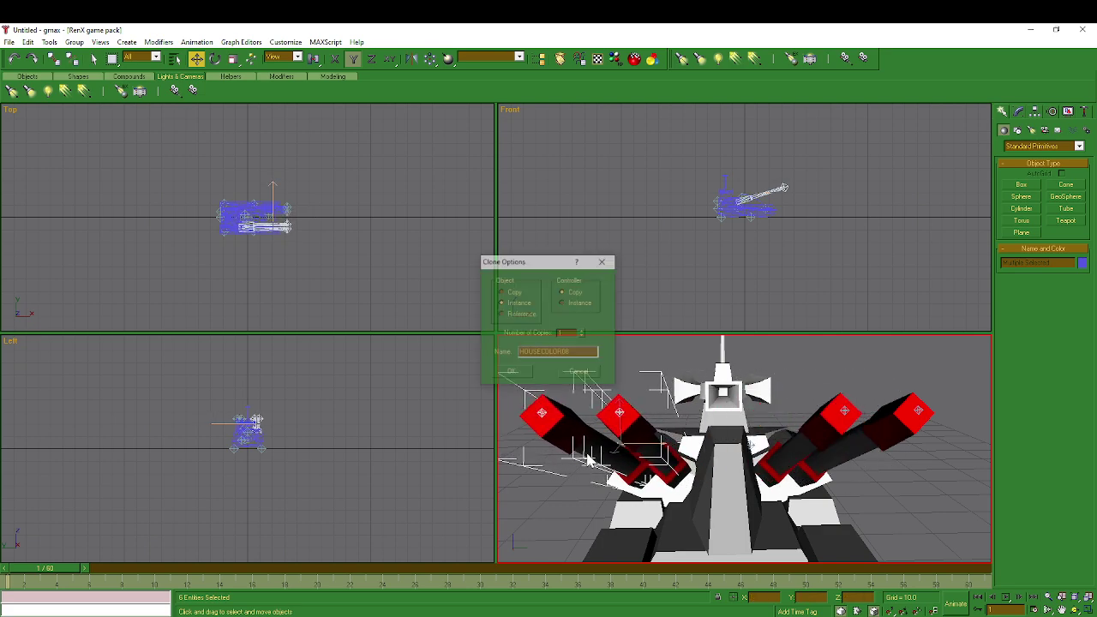
{"action": "left_click", "coordinate": [511, 374]}
{"action": "scroll", "coordinate": [634, 427], "scroll_direction": "down", "scroll_amount": 3}
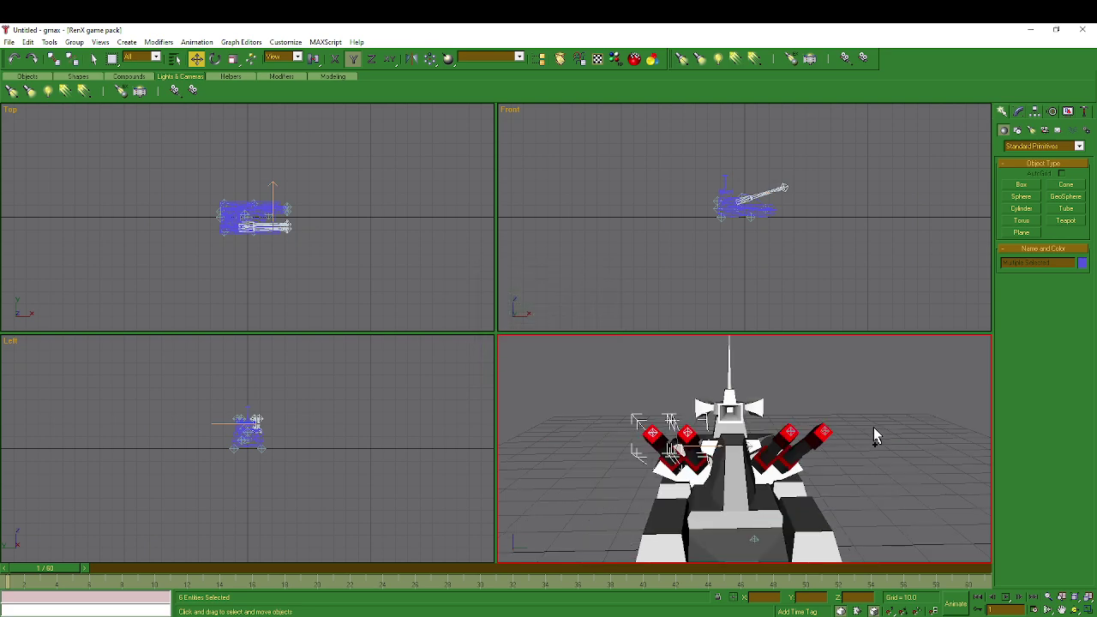
Add all parts of the original raised pair to the selection of cloned barrels, undoing any accidental changes.
{"action": "left_click", "coordinate": [784, 458], "text": "ctrl"}
{"action": "left_click_drag", "start_coordinate": [785, 446], "coordinate": [986, 398]}
{"action": "key", "text": "ctrl+z"}
{"action": "key", "text": "ctrl+z"}
{"action": "scroll", "coordinate": [849, 441], "scroll_direction": "up", "scroll_amount": 2}
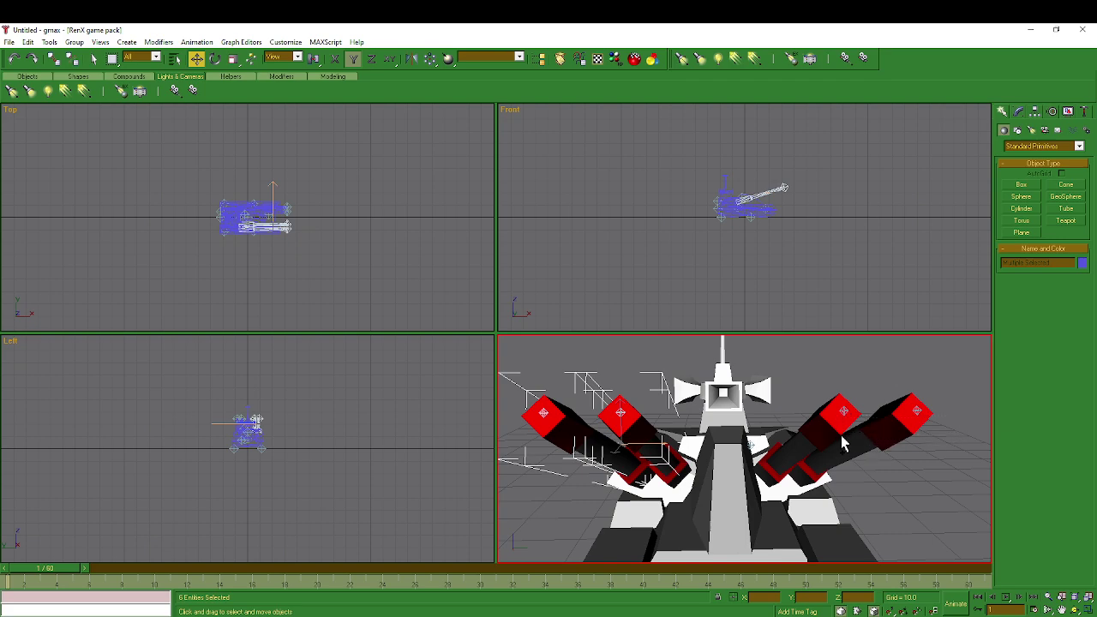
{"action": "left_click", "coordinate": [835, 438], "text": "ctrl"}
{"action": "left_click", "coordinate": [835, 424], "text": "ctrl"}
{"action": "left_click_drag", "start_coordinate": [835, 423], "coordinate": [922, 396]}
{"action": "key", "text": "ctrl+z"}
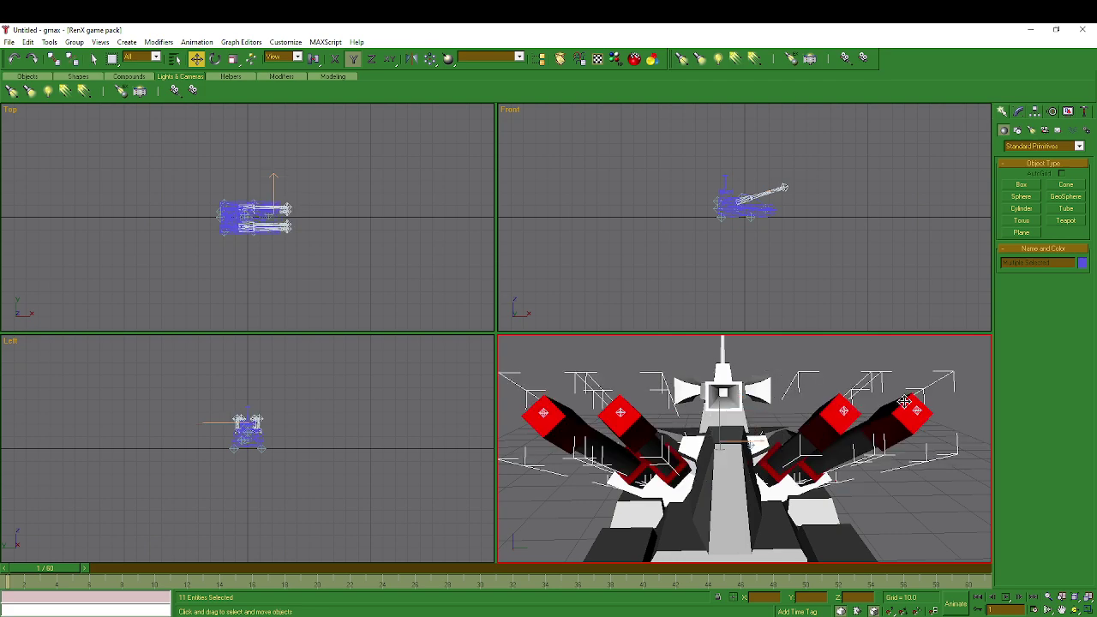
{"action": "left_click", "coordinate": [797, 444], "text": "ctrl"}
{"action": "left_click_drag", "start_coordinate": [798, 445], "coordinate": [804, 418]}
{"action": "key", "text": "ctrl+z"}
Clone the four raised barrels with their muzzle helpers downward along the Z axis as one instance, forming a second row, and clear the selection.
{"action": "left_click", "coordinate": [371, 60]}
{"action": "scroll", "coordinate": [789, 455], "scroll_direction": "up", "scroll_amount": 3}
{"action": "scroll", "coordinate": [789, 455], "scroll_direction": "down", "scroll_amount": 5}
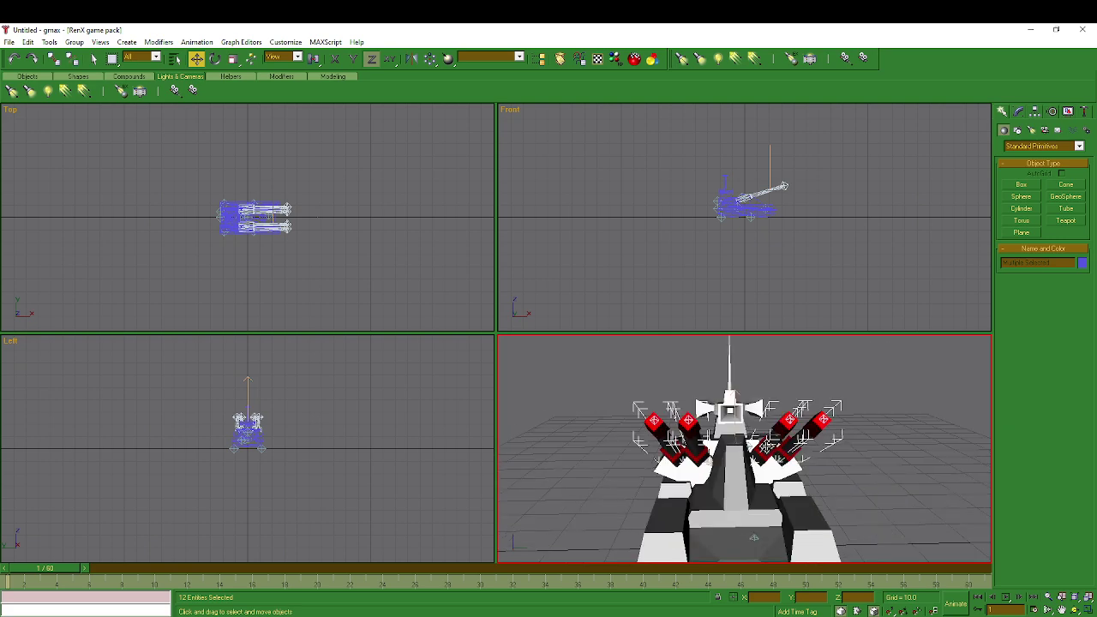
{"action": "mouse_move", "coordinate": [767, 446]}
{"action": "left_mouse_down"}
{"action": "mouse_move", "coordinate": [770, 463]}
{"action": "mouse_move", "coordinate": [758, 462]}
{"action": "left_mouse_up"}
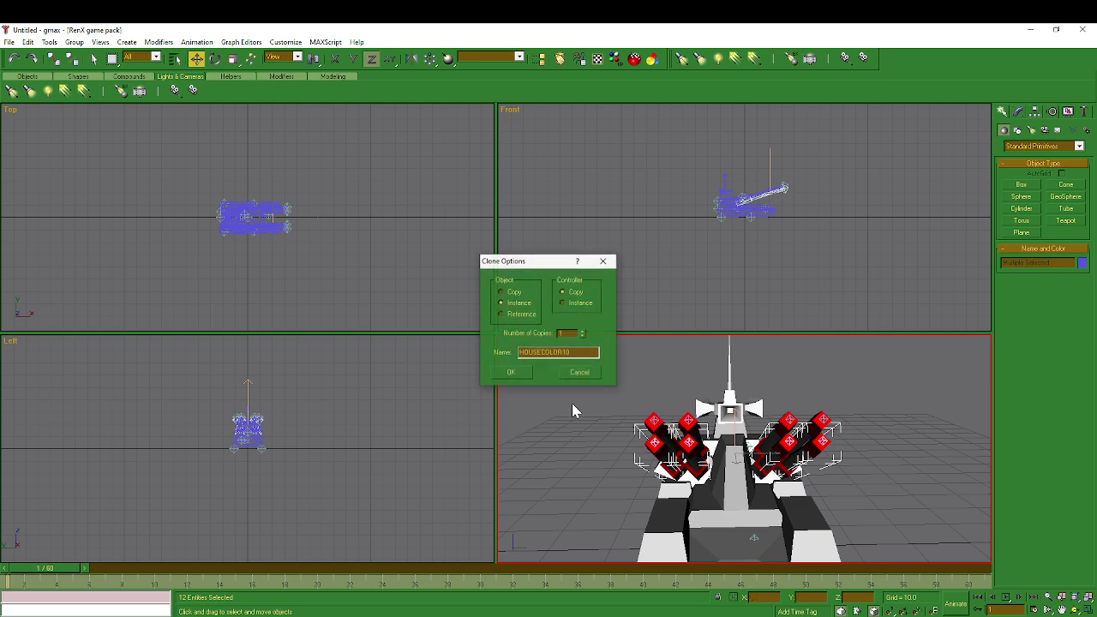
{"action": "left_click", "coordinate": [508, 372]}
{"action": "left_click", "coordinate": [907, 444]}
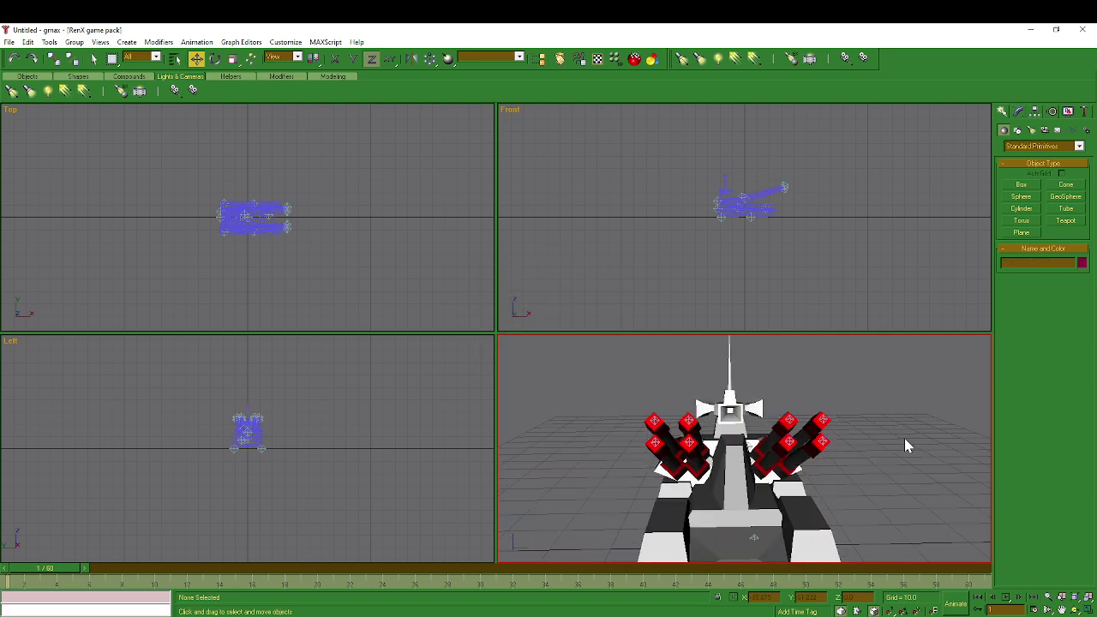
Examine the two rows of barrels on both sides of the tank from above, the front and the side.
{"action": "left_click", "coordinate": [1076, 609]}
{"action": "left_click_drag", "start_coordinate": [918, 487], "coordinate": [782, 418]}
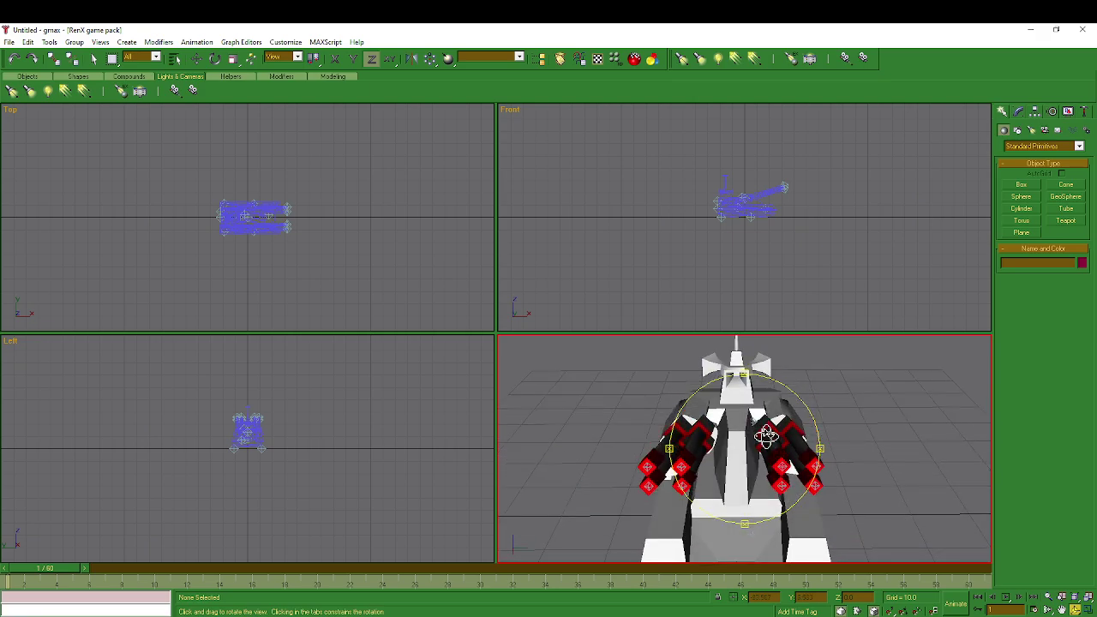
{"action": "left_click_drag", "start_coordinate": [765, 436], "coordinate": [662, 397]}
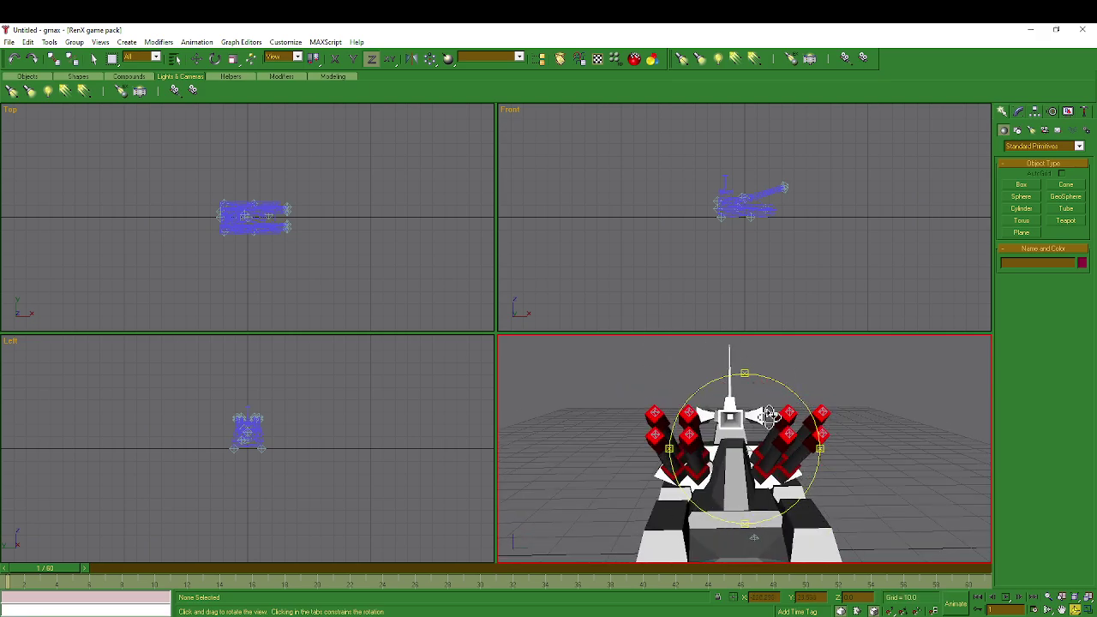
{"action": "left_click_drag", "start_coordinate": [857, 416], "coordinate": [909, 410]}
{"action": "left_click_drag", "start_coordinate": [924, 407], "coordinate": [866, 419]}
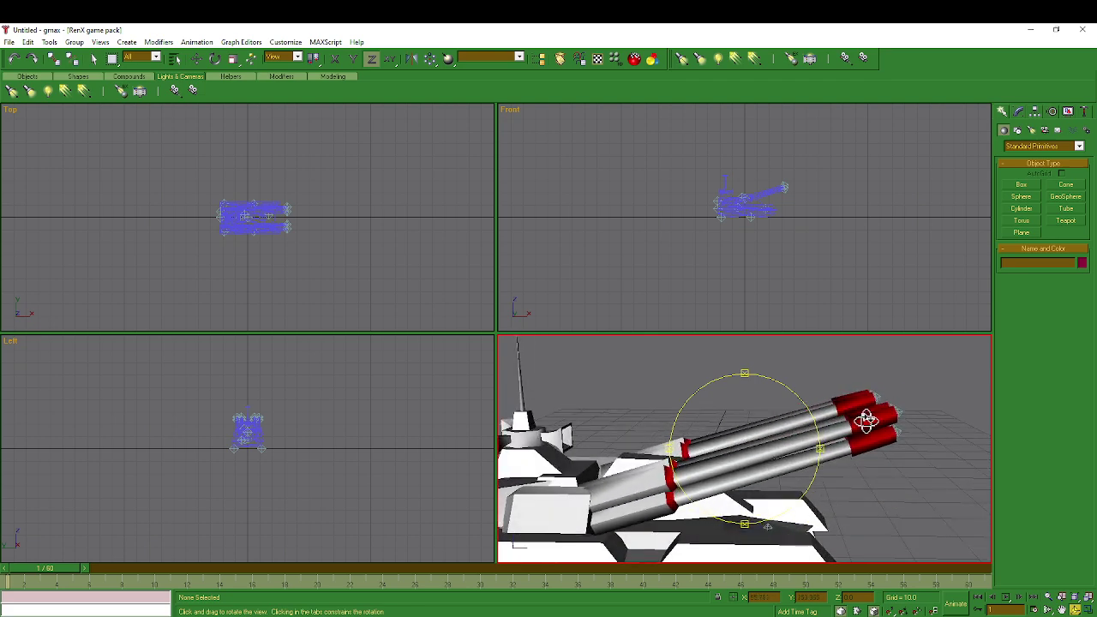
Check the muzzle helpers at the barrel tips up close, selecting one of them and clearing the selection.
{"action": "left_click", "coordinate": [196, 57]}
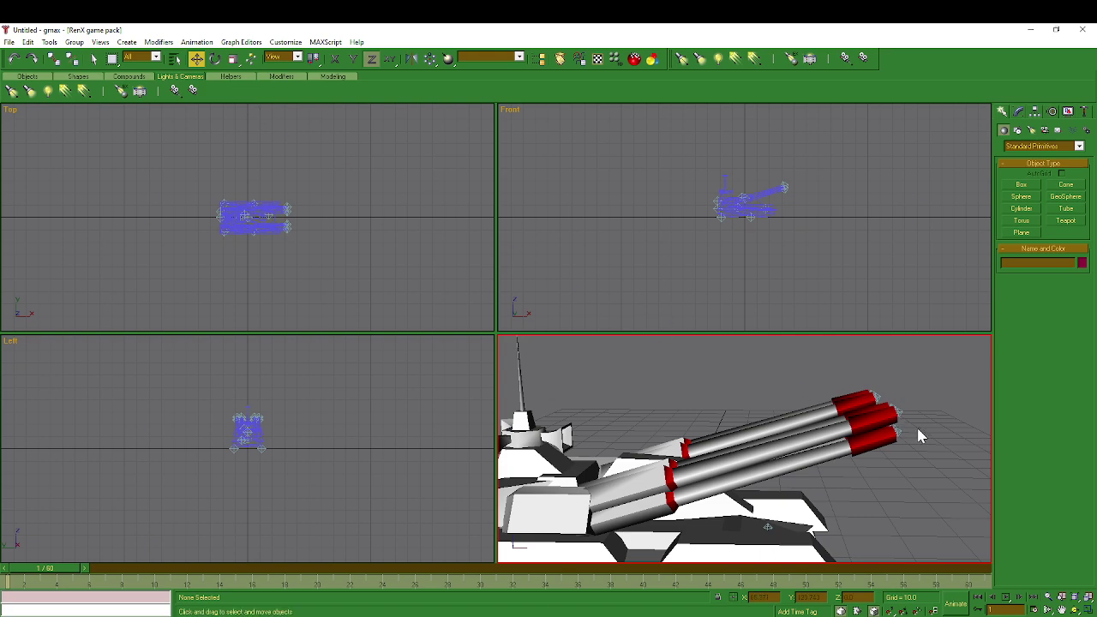
{"action": "middle_click_drag", "start_coordinate": [907, 418], "coordinate": [760, 451]}
{"action": "left_click", "coordinate": [821, 433]}
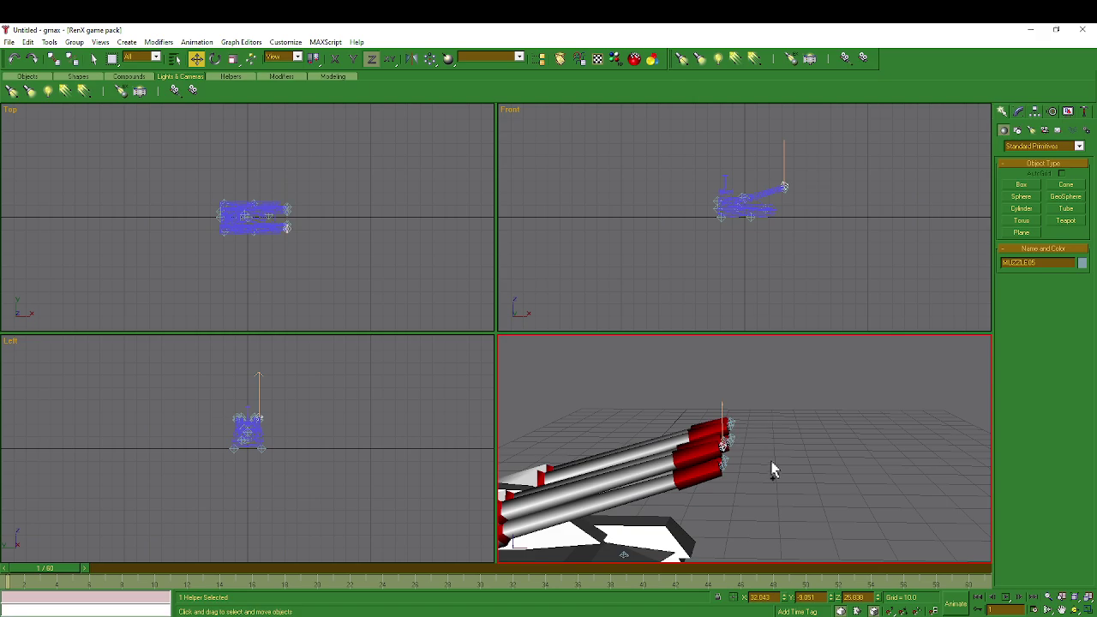
{"action": "left_click", "coordinate": [772, 463]}
{"action": "scroll", "coordinate": [776, 463], "scroll_direction": "up", "scroll_amount": 1}
{"action": "scroll", "coordinate": [769, 411], "scroll_direction": "down", "scroll_amount": 1}
{"action": "middle_click_drag", "start_coordinate": [772, 413], "coordinate": [851, 402]}
{"action": "key", "text": "alt+Tab"}
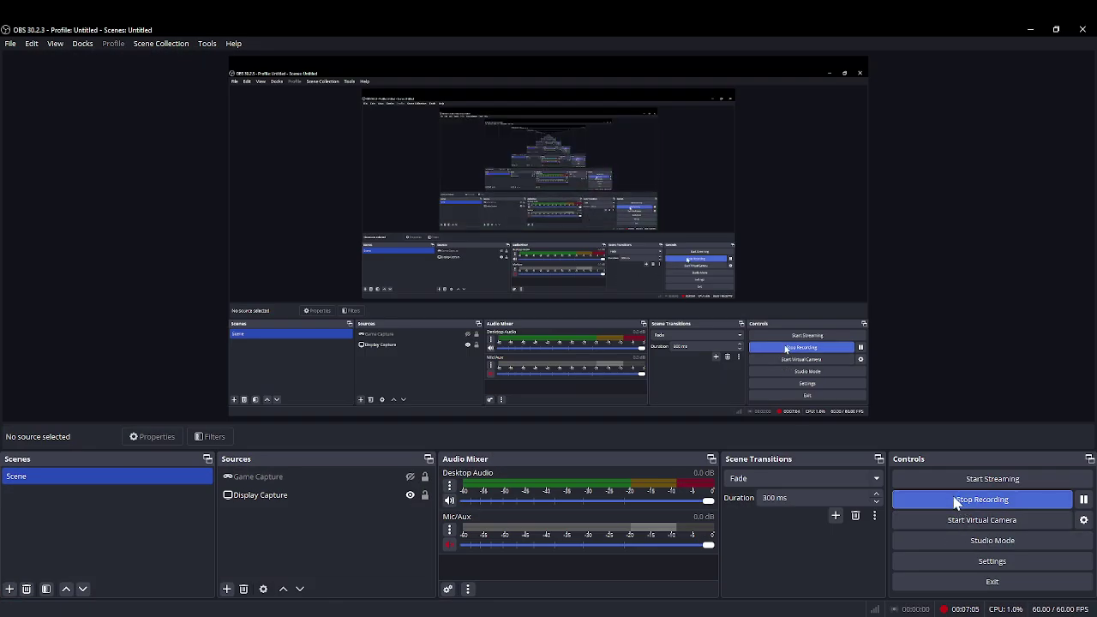